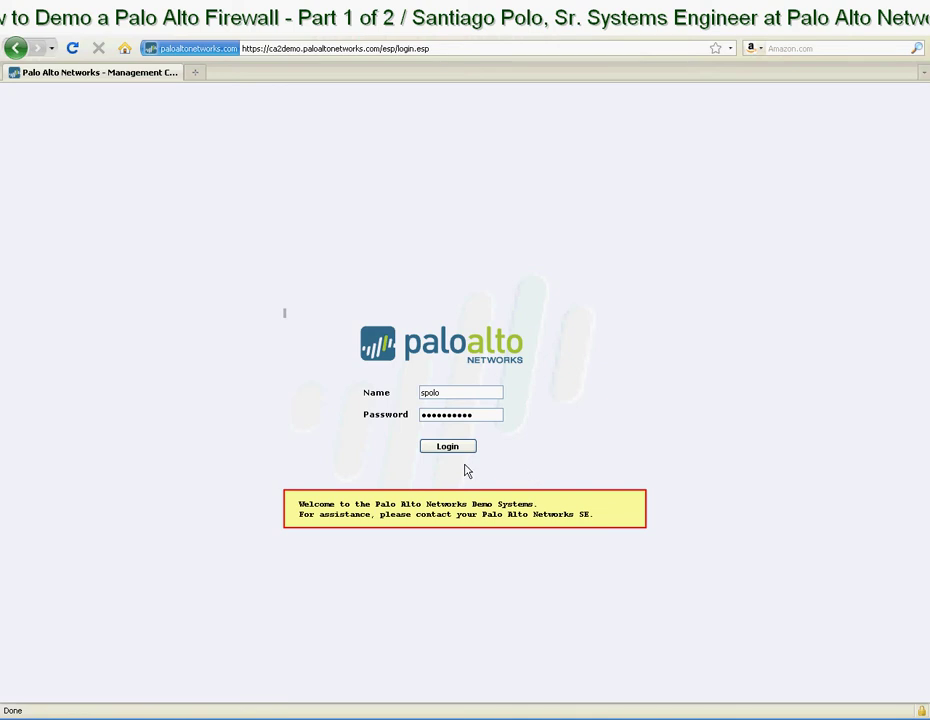
Log in to the firewall and move the Interface Status widget above Logged In Administrators on the dashboard.
click(451, 448)
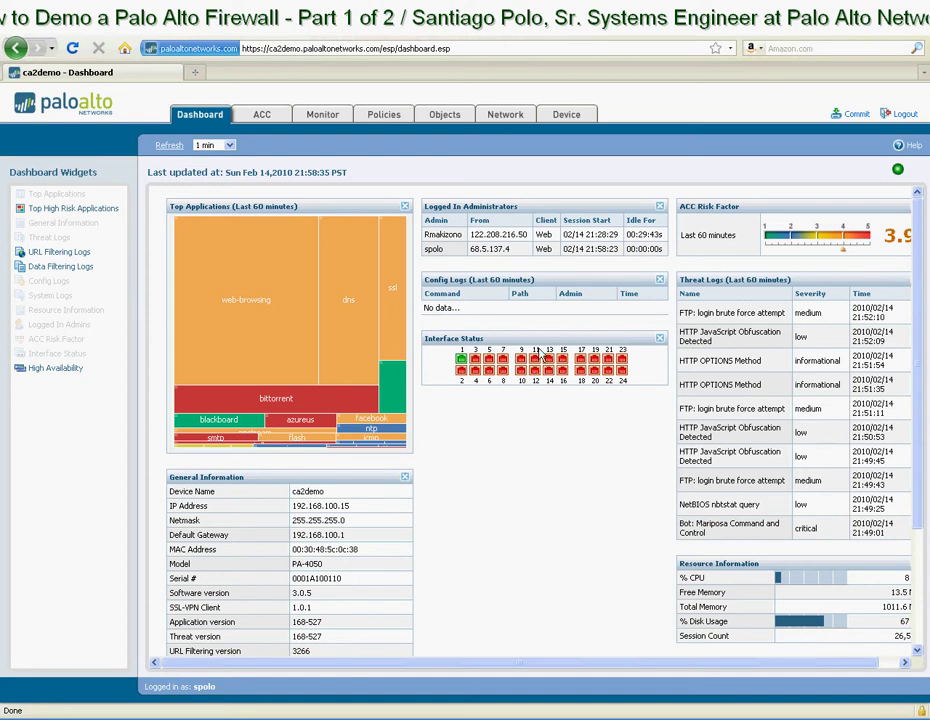
drag(536, 338, 533, 222)
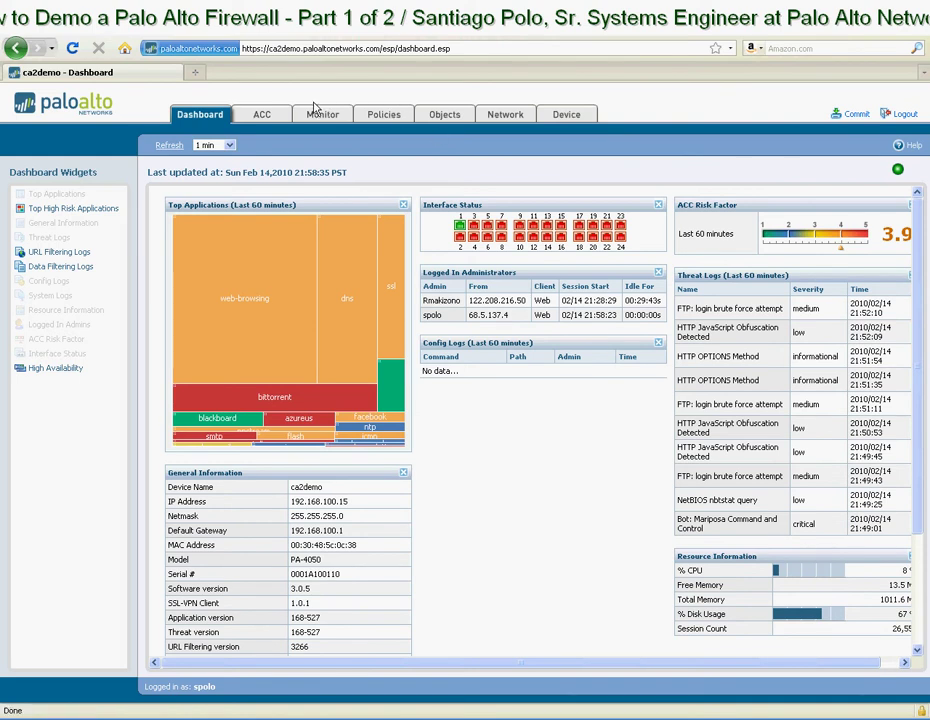
Open the Application Command Center and switch the Application list to High Risk Applications.
click(264, 117)
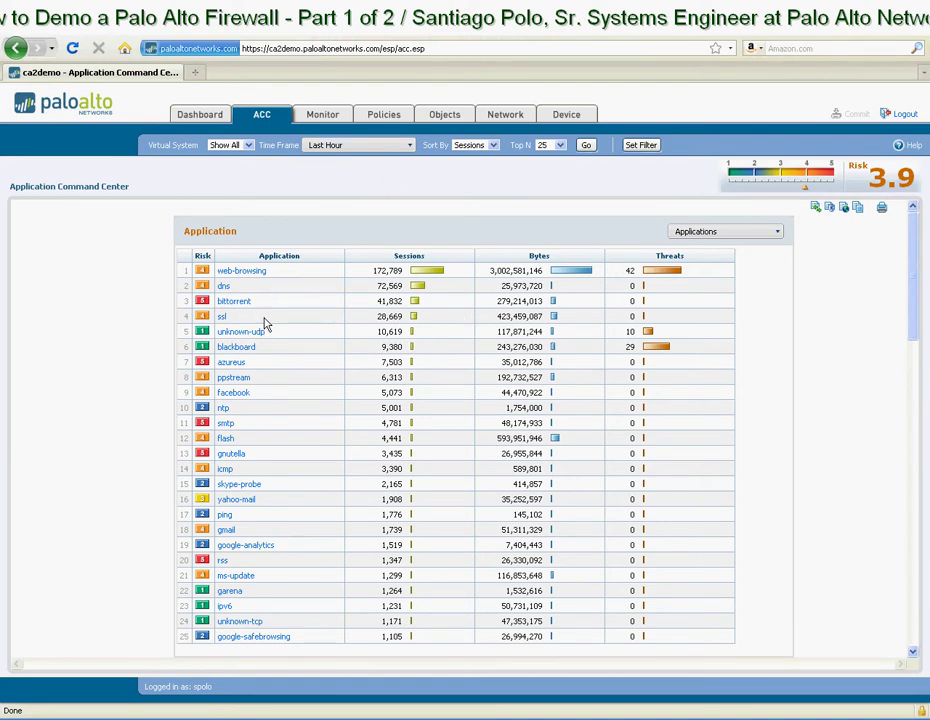
click(740, 234)
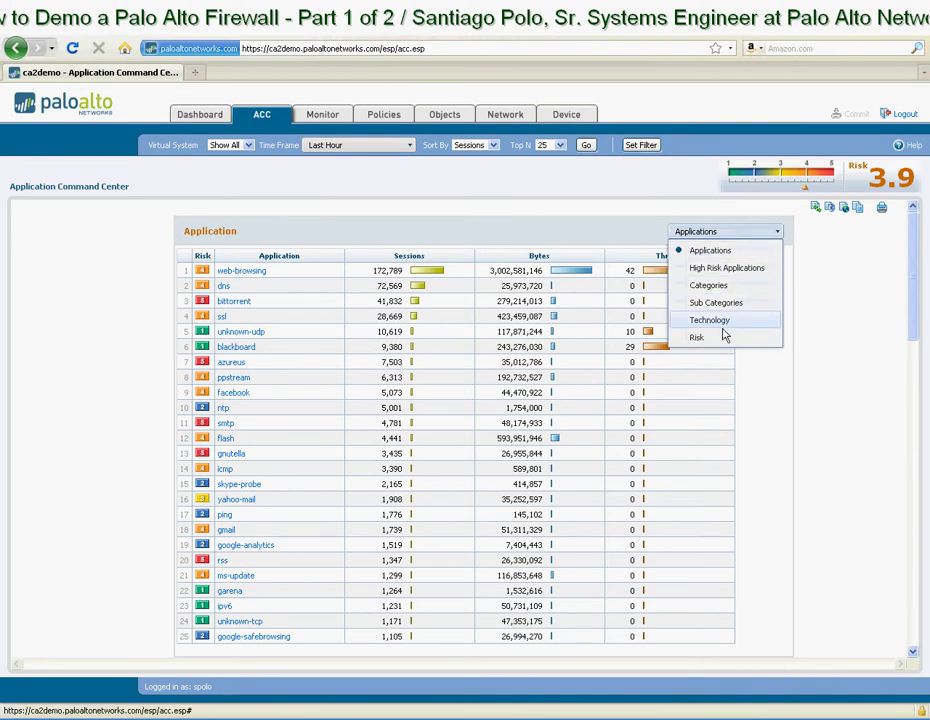
click(727, 270)
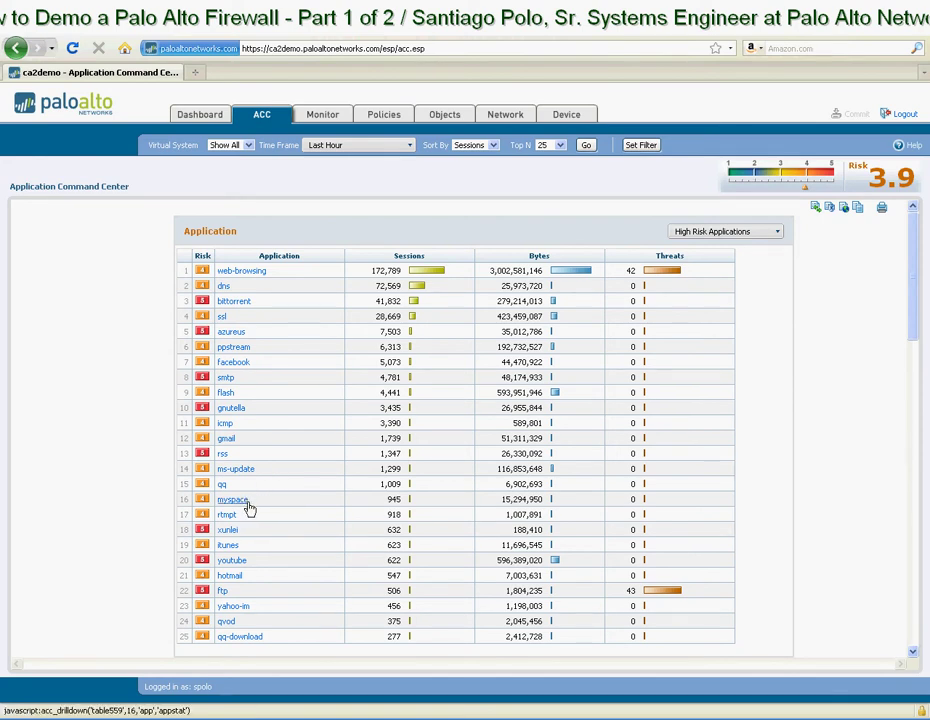
Review the URL Filtering categories, the Threat Prevention list and the views available for threats.
scroll(284, 562, down, 5)
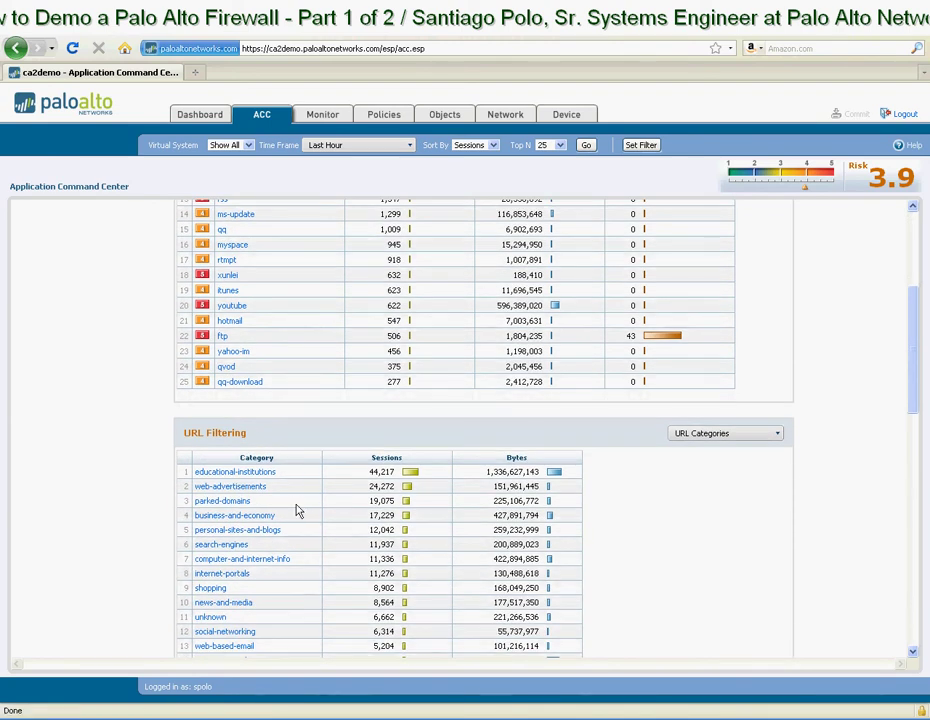
scroll(295, 507, down, 2)
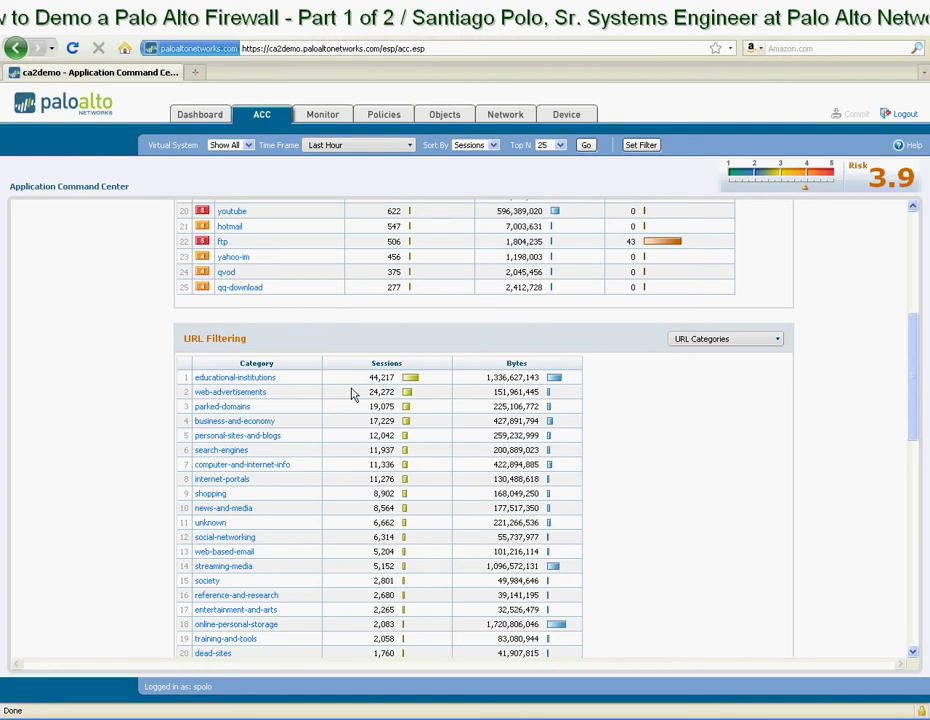
scroll(341, 450, down, 1)
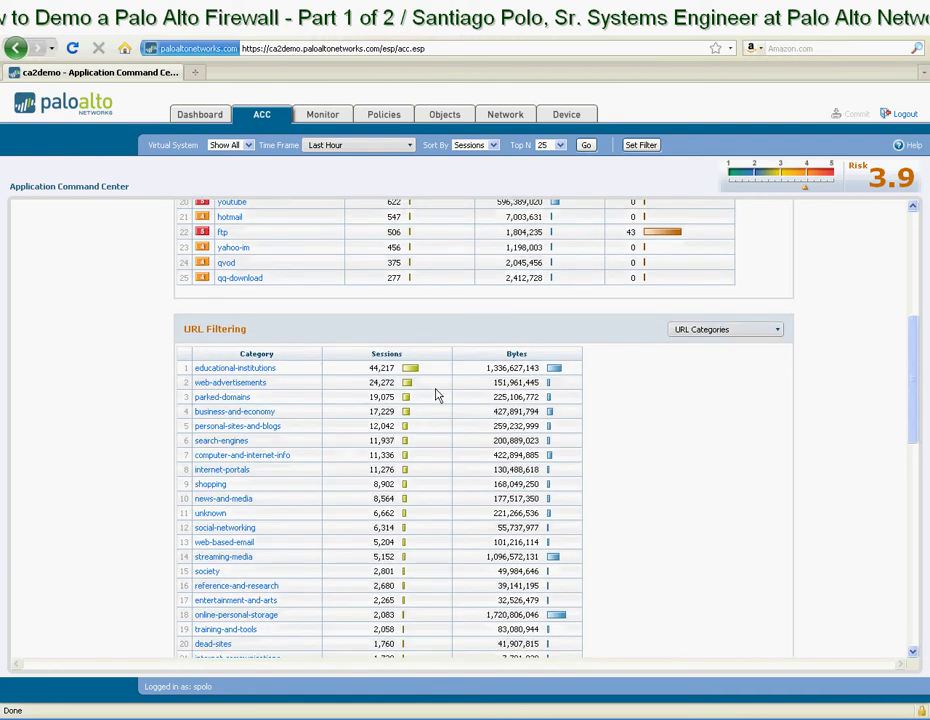
scroll(363, 408, down, 3)
scroll(363, 408, down, 7)
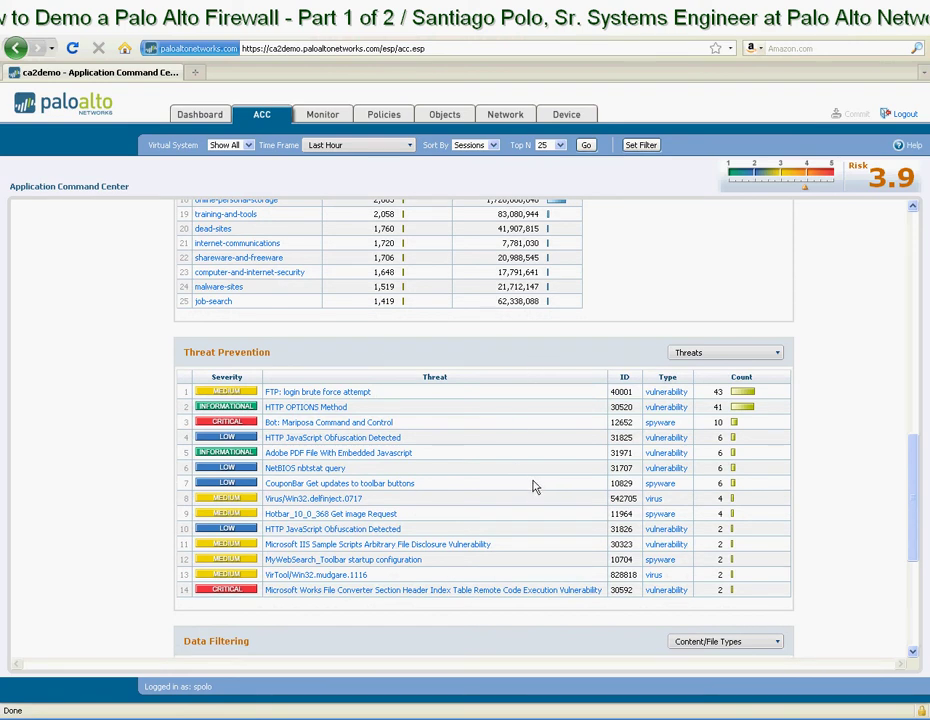
click(779, 357)
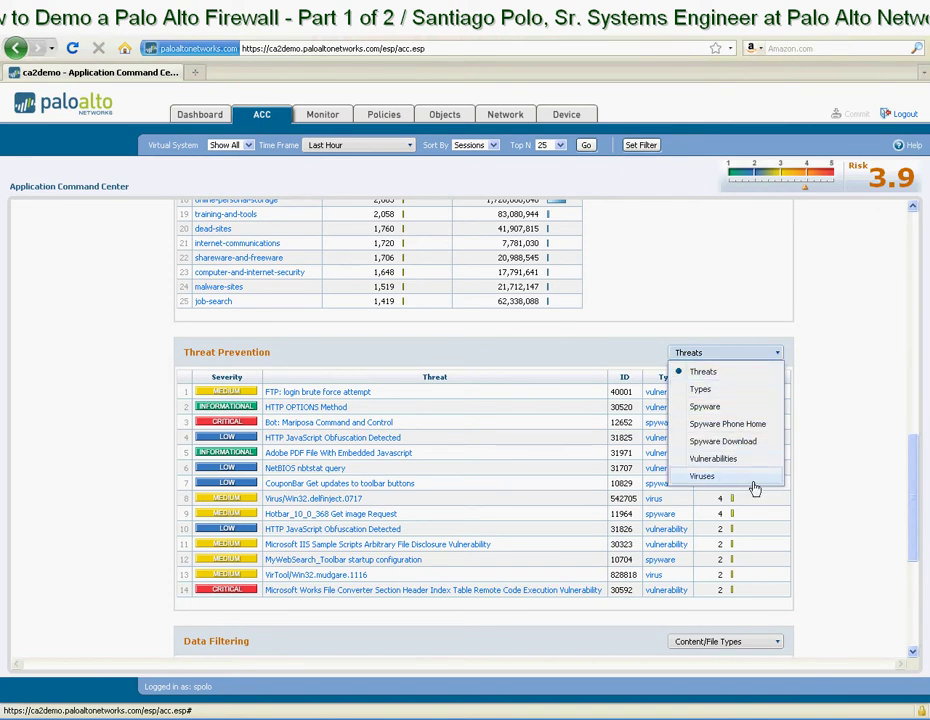
click(829, 461)
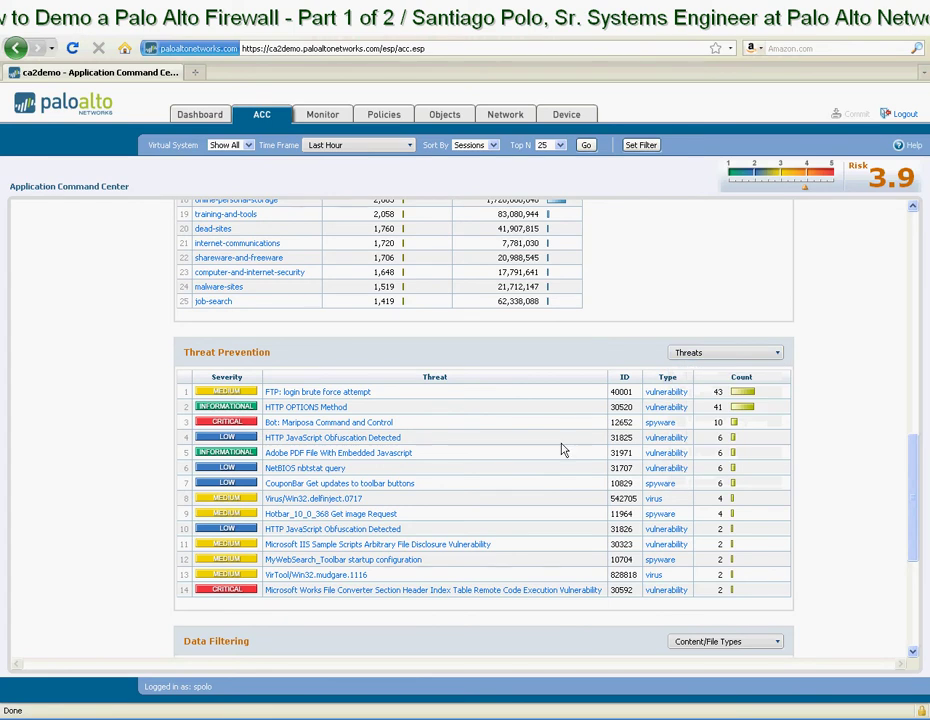
Review the content and file types listed under Data Filtering.
scroll(483, 453, down, 3)
scroll(483, 453, down, 3)
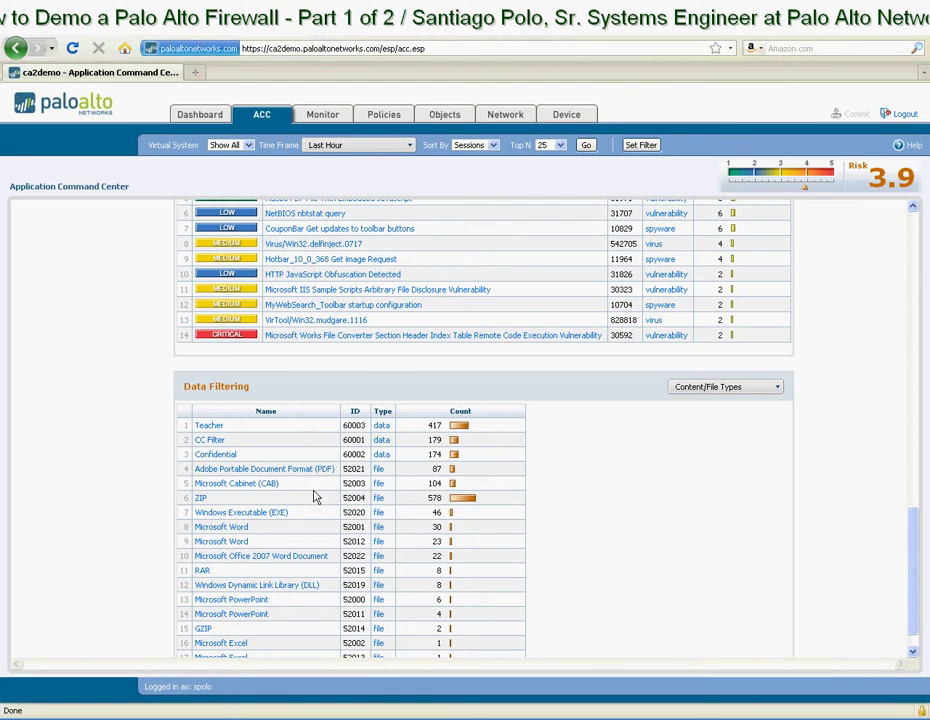
scroll(340, 510, down, 1)
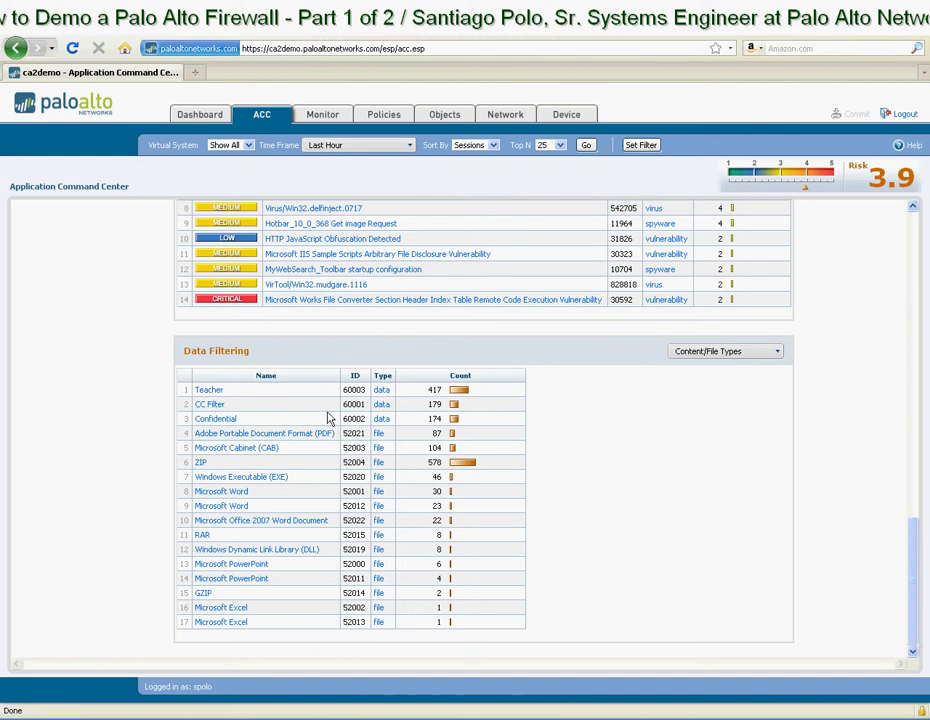
scroll(628, 500, up, 1)
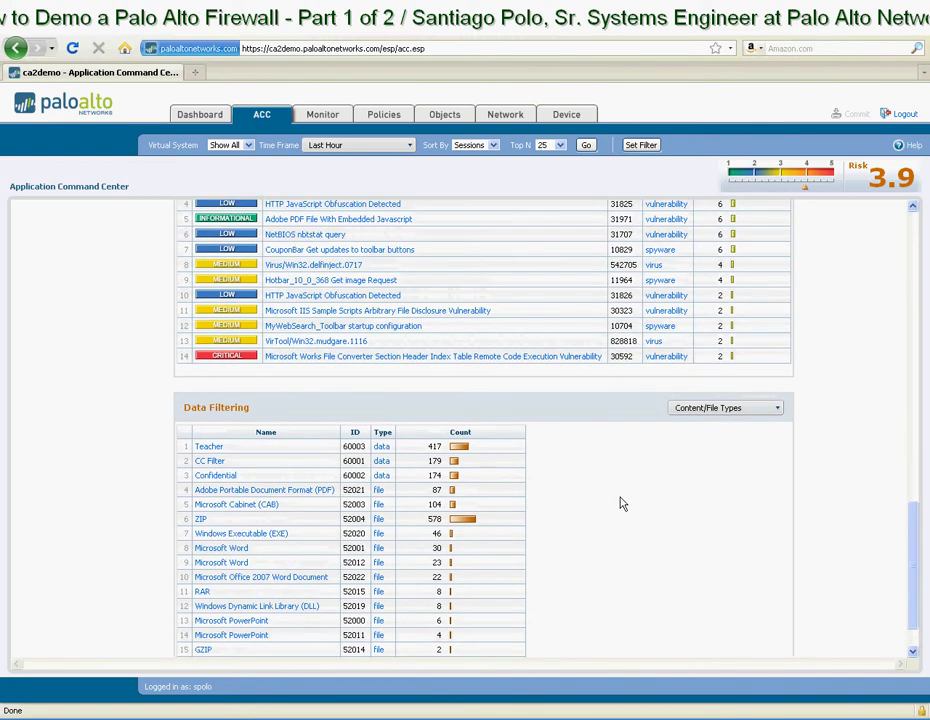
Limit the Threat Prevention list to Viruses and drill down into the details of Virus/Win32.delfinject.0717.
scroll(610, 520, up, 2)
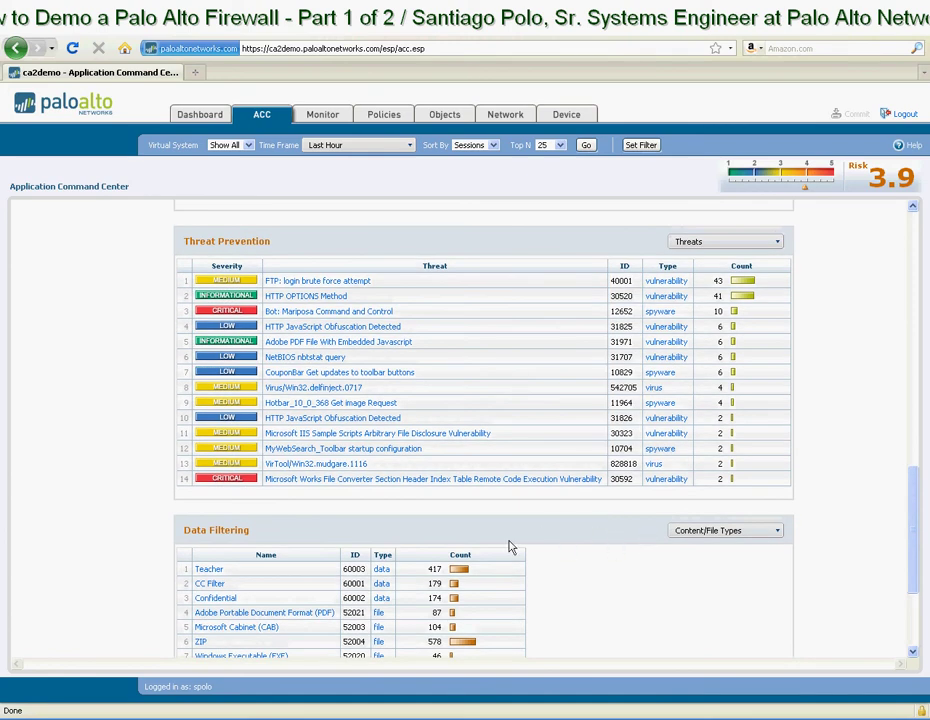
scroll(584, 592, up, 1)
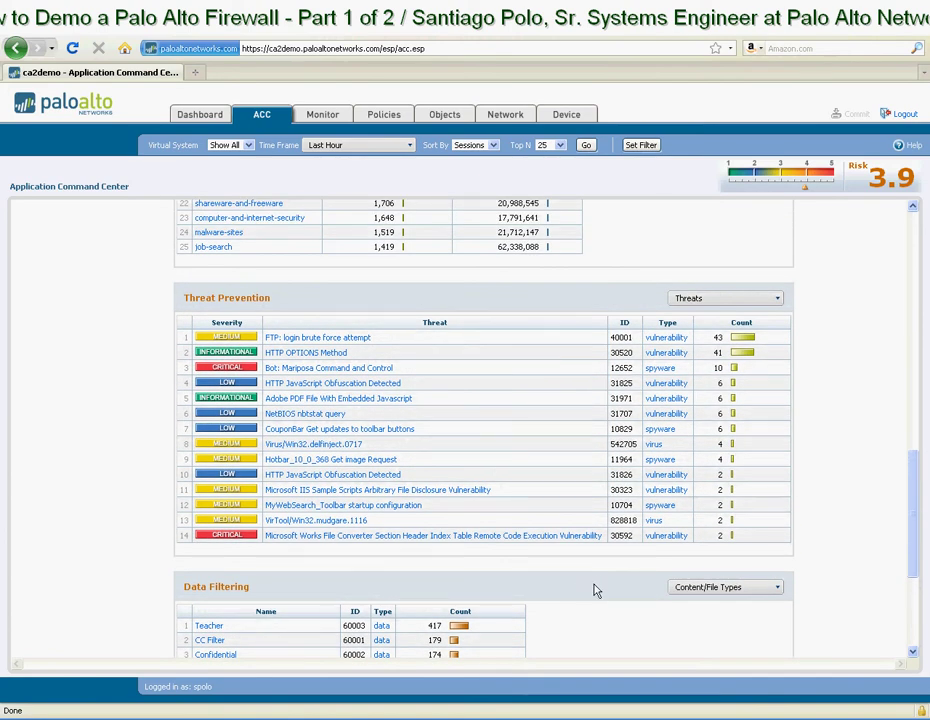
scroll(648, 610, up, 1)
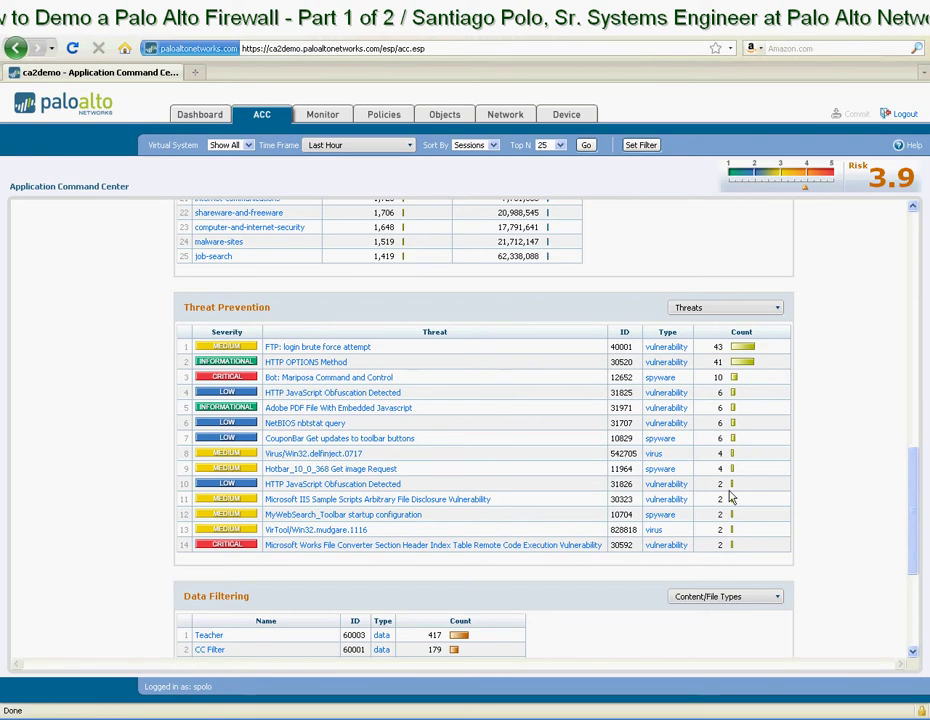
click(775, 310)
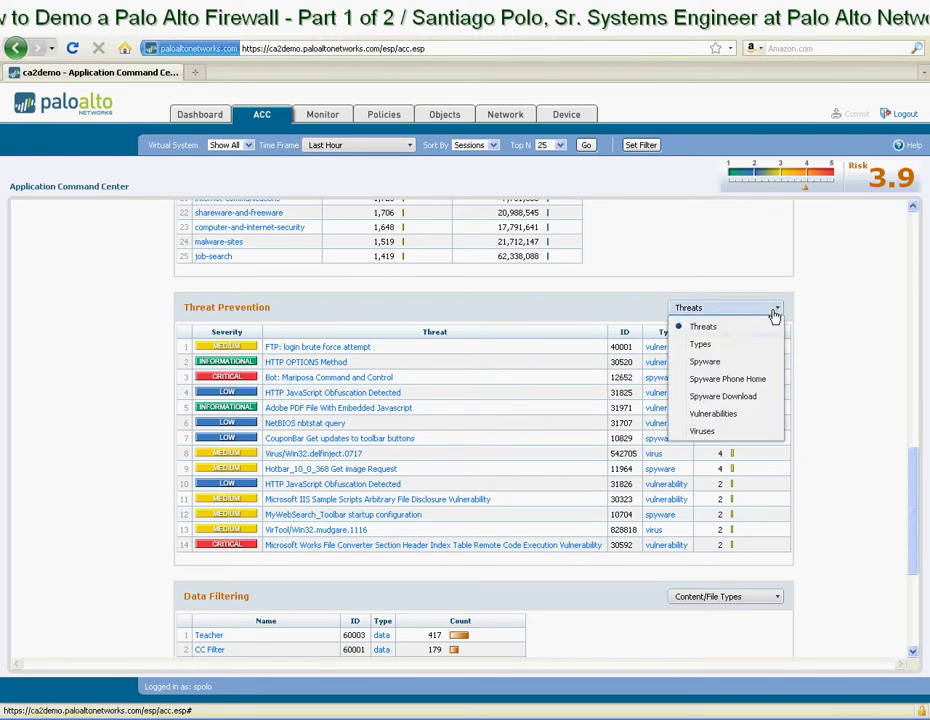
click(730, 431)
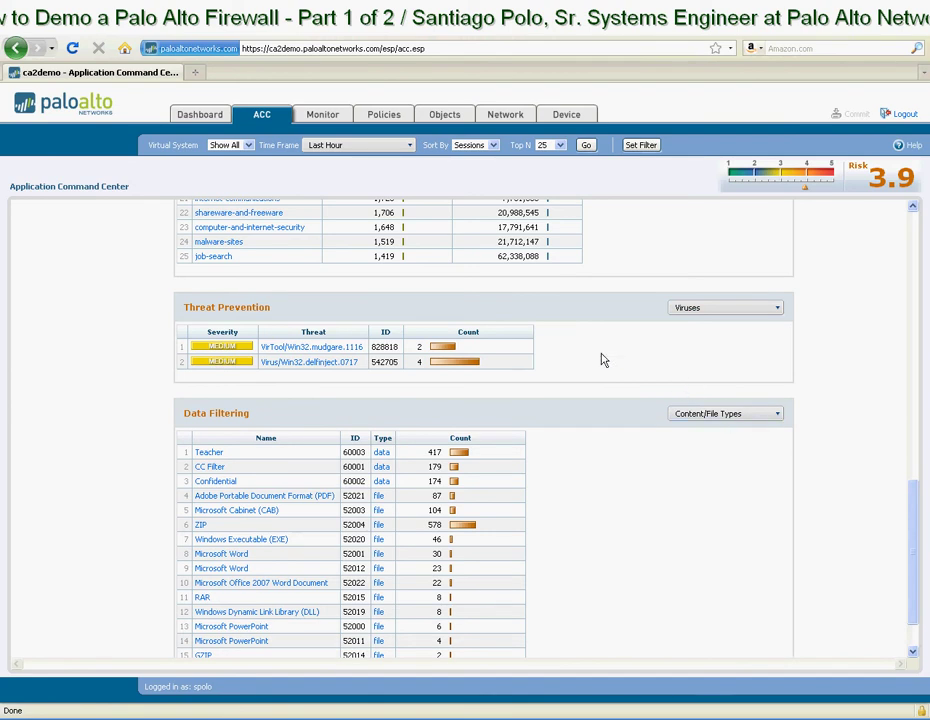
click(310, 363)
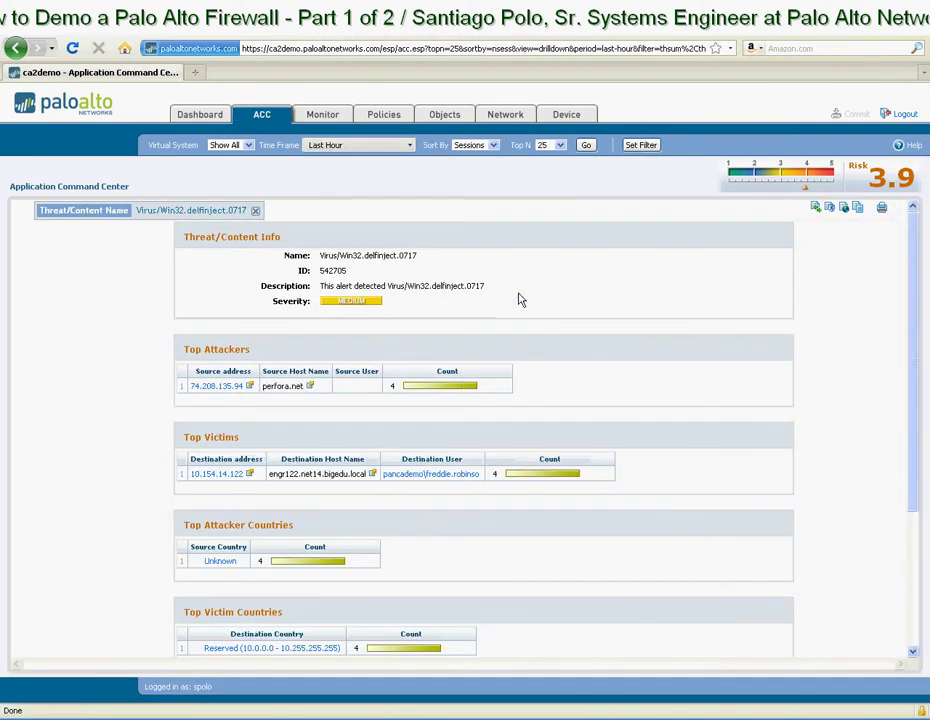
scroll(141, 314, down, 1)
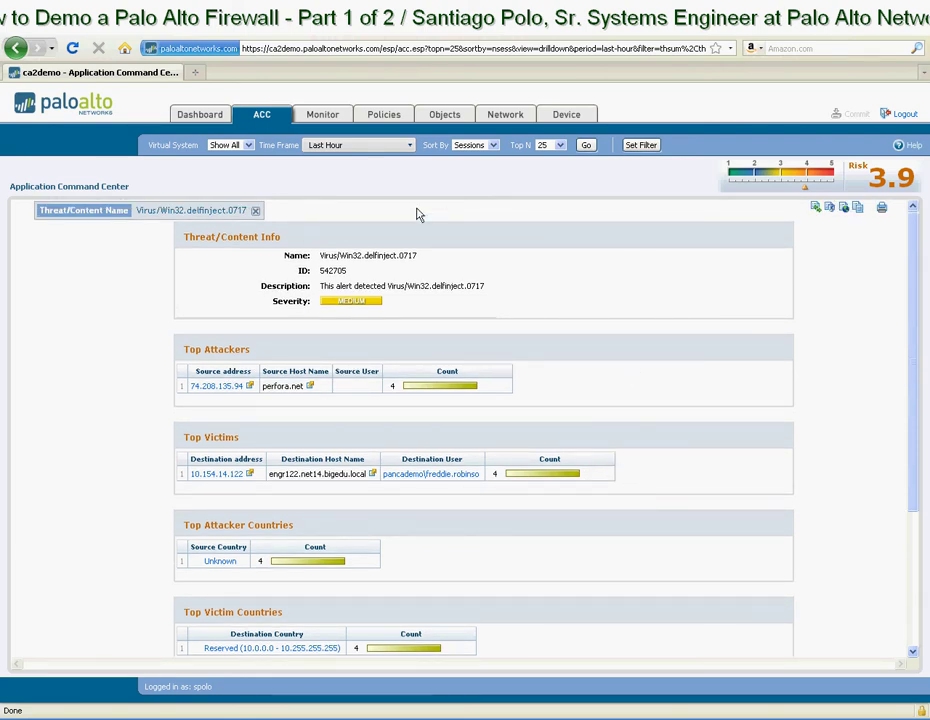
From the Application Command Center overview, list the High Risk Applications and drill down into bittorrent.
click(263, 118)
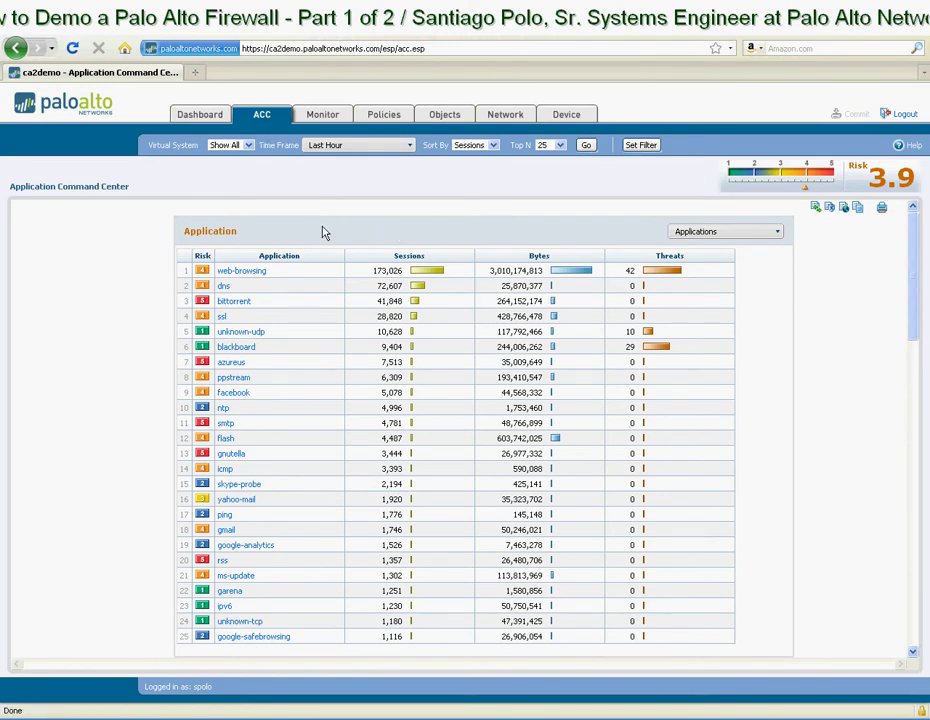
click(752, 243)
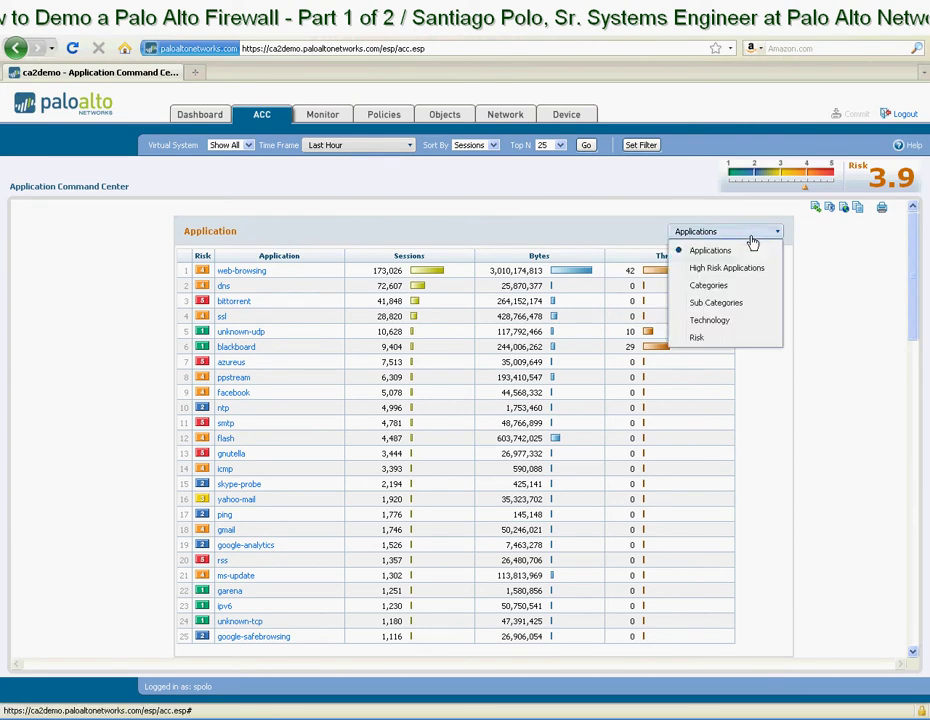
click(741, 272)
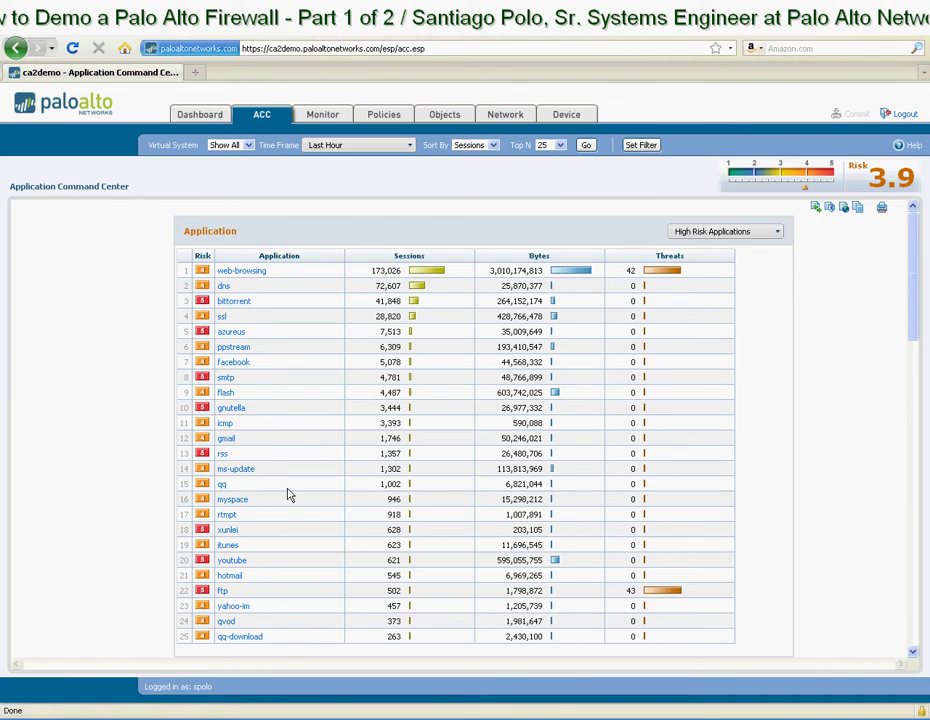
click(236, 302)
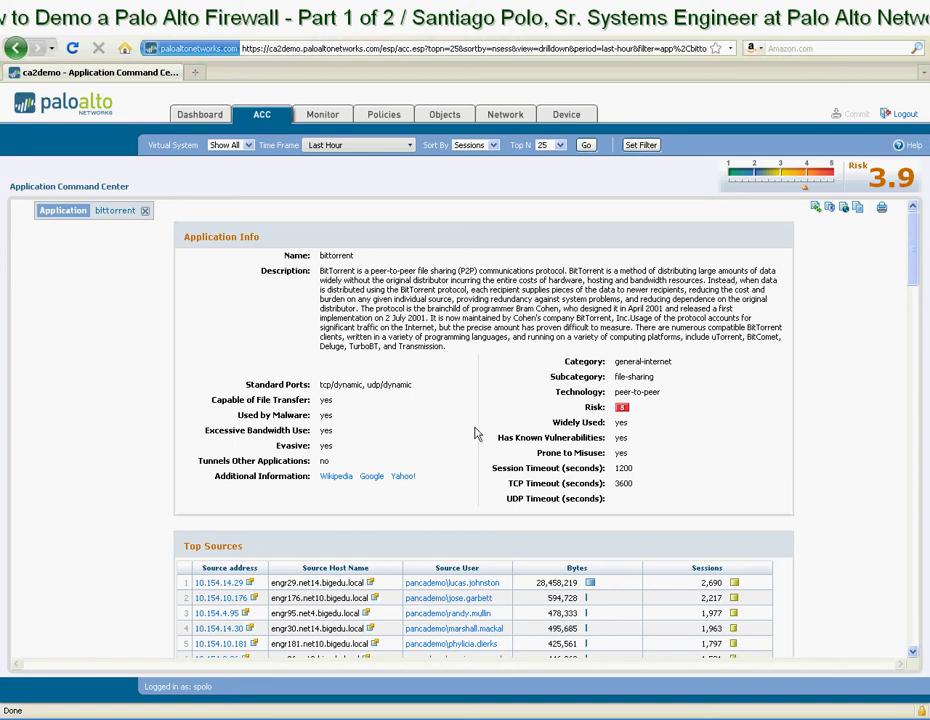
Examine the bittorrent application information and its Top Sources with their host names, users, bytes and sessions.
scroll(475, 411, down, 1)
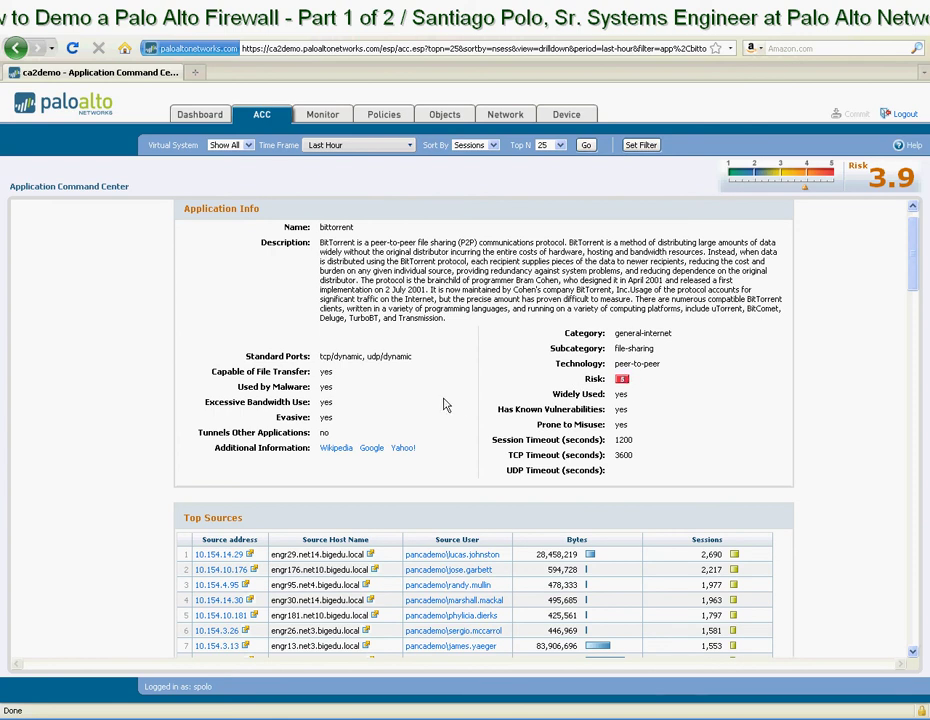
scroll(446, 404, down, 3)
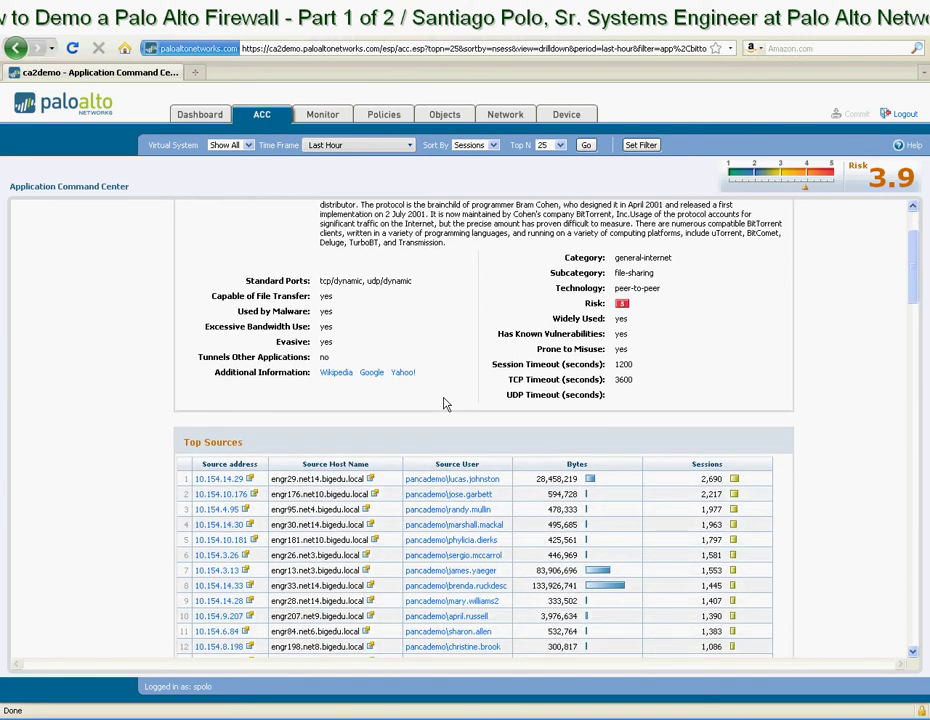
scroll(446, 404, down, 1)
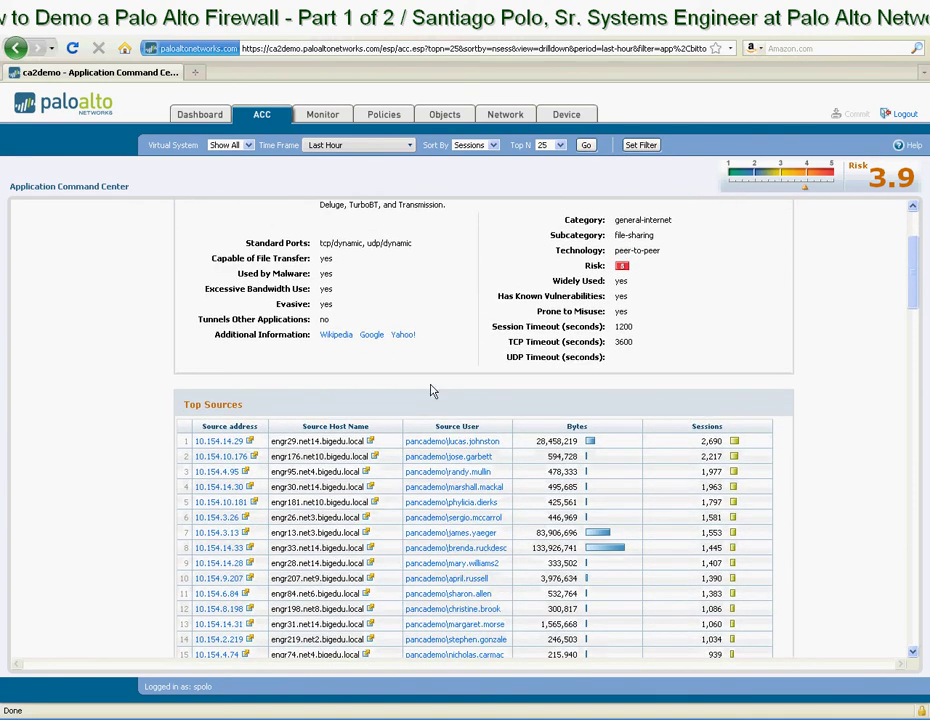
scroll(425, 373, down, 3)
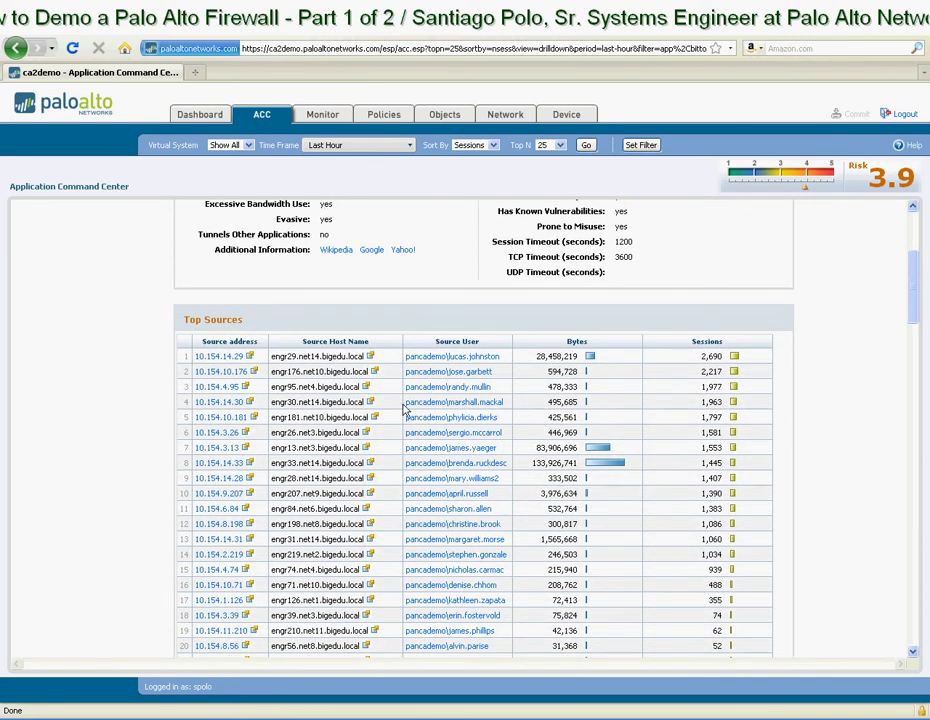
scroll(397, 371, down, 2)
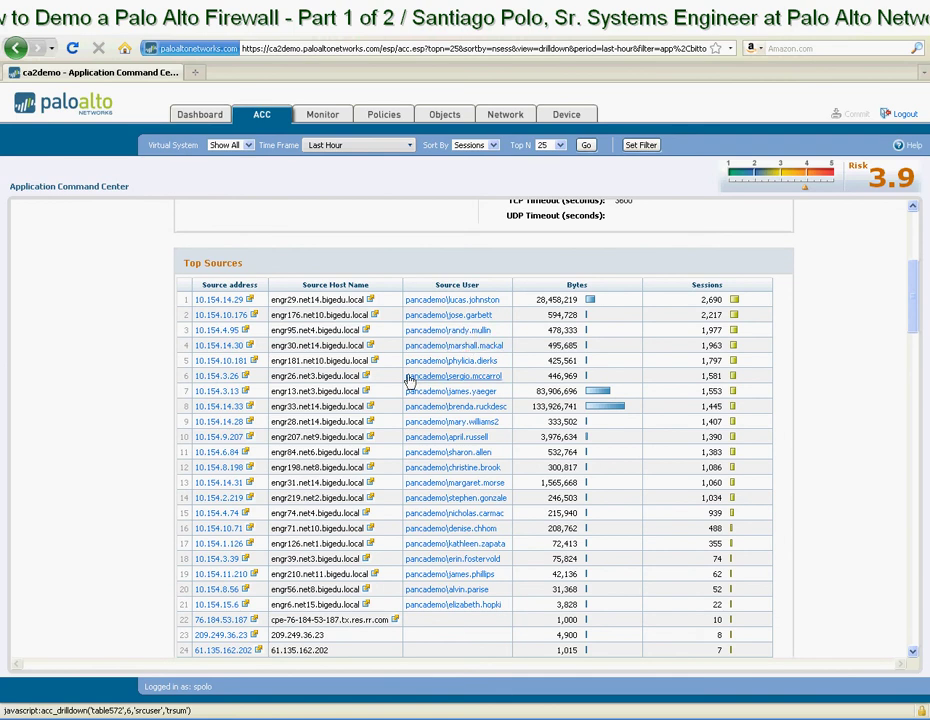
Examine the top security rules, ingress and egress zones and URL filtering categories for bittorrent traffic.
scroll(360, 360, down, 8)
scroll(428, 437, down, 15)
scroll(428, 437, down, 2)
scroll(342, 467, down, 12)
scroll(340, 411, down, 12)
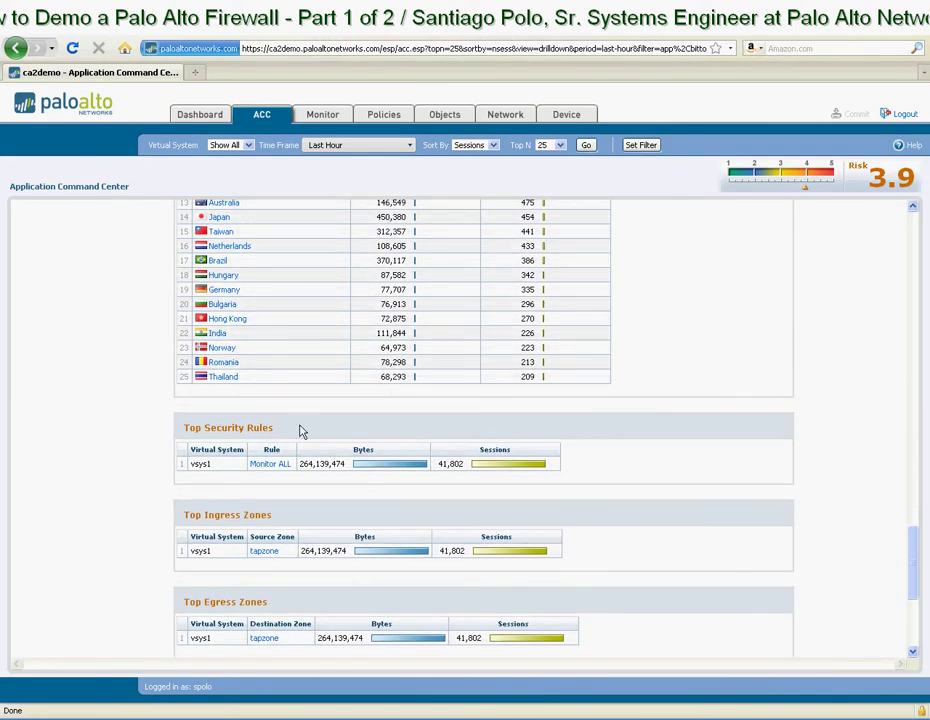
scroll(162, 463, down, 5)
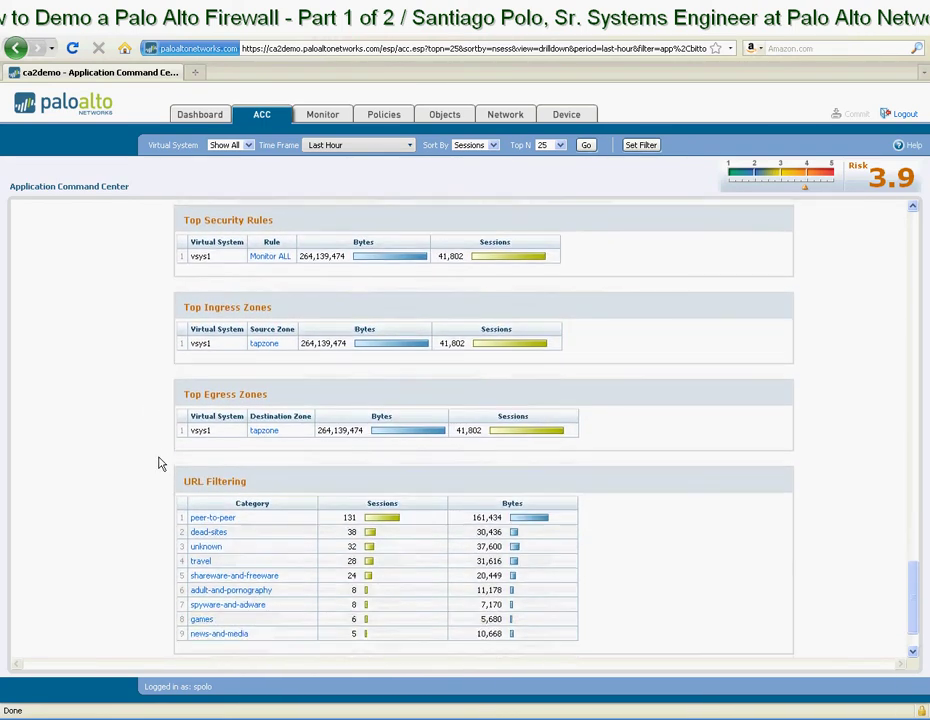
scroll(158, 463, down, 3)
Examine the top destination and source countries for bittorrent traffic.
scroll(112, 536, up, 6)
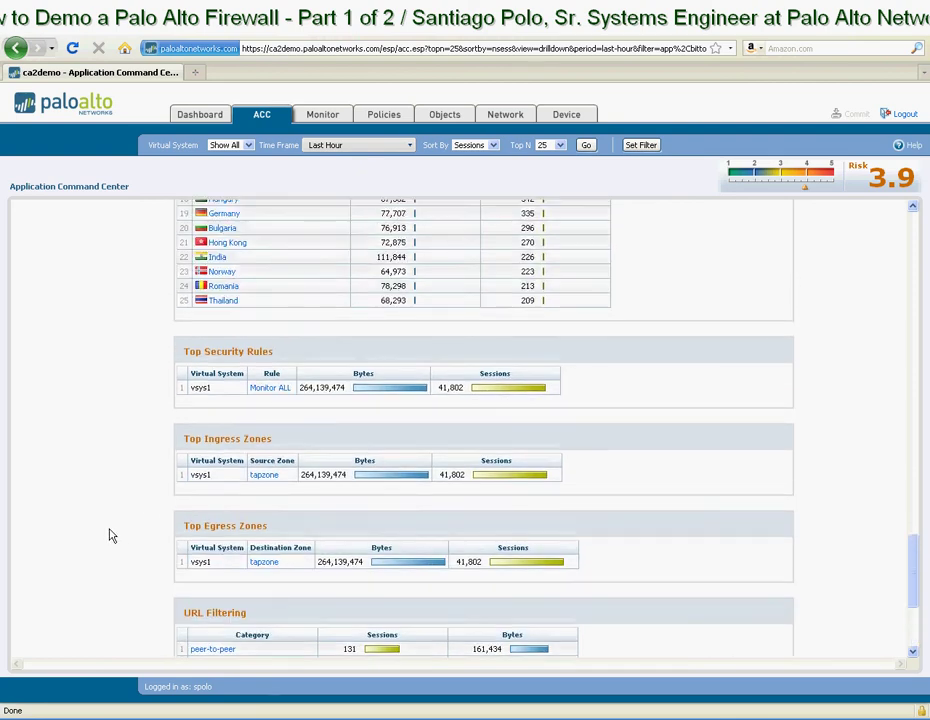
scroll(112, 536, up, 10)
scroll(183, 475, up, 4)
scroll(183, 475, down, 1)
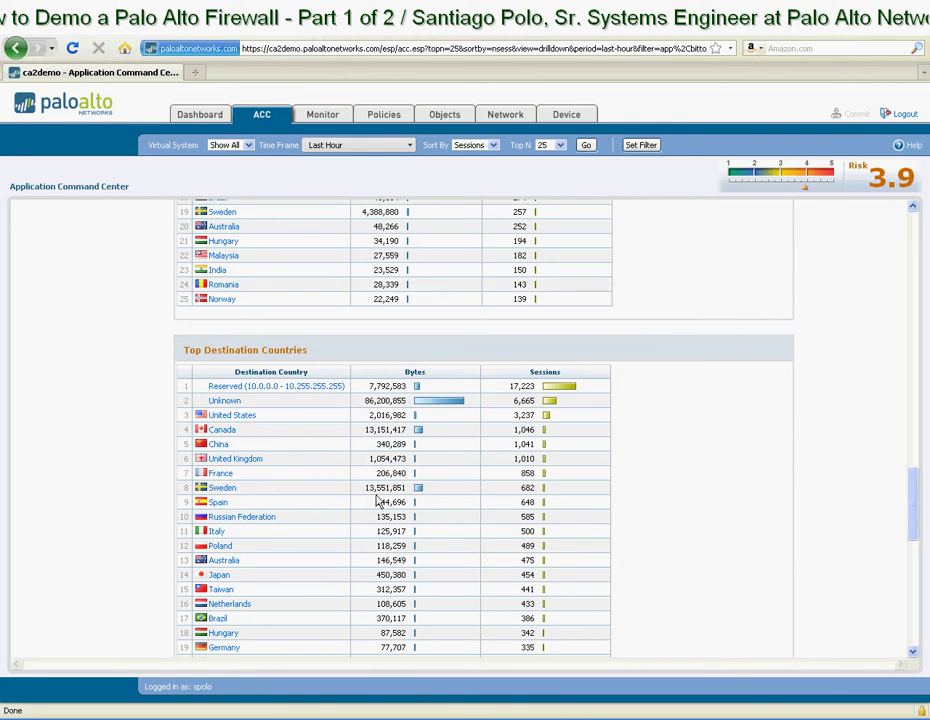
scroll(371, 488, up, 9)
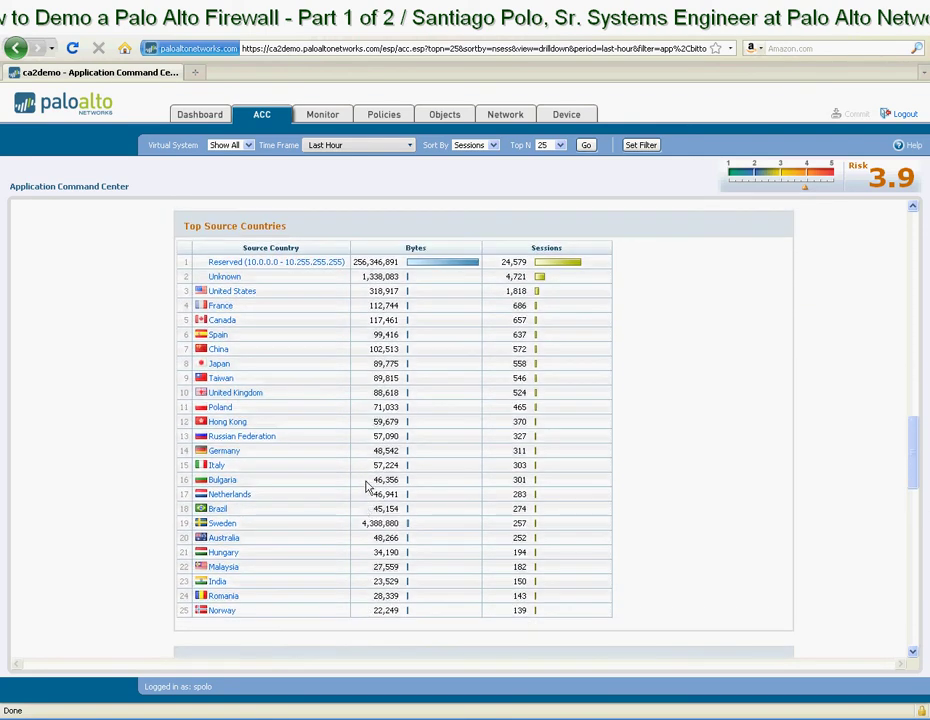
Narrow the bittorrent drill-down to the first source user listed in Top Sources.
scroll(695, 497, up, 12)
scroll(690, 497, up, 15)
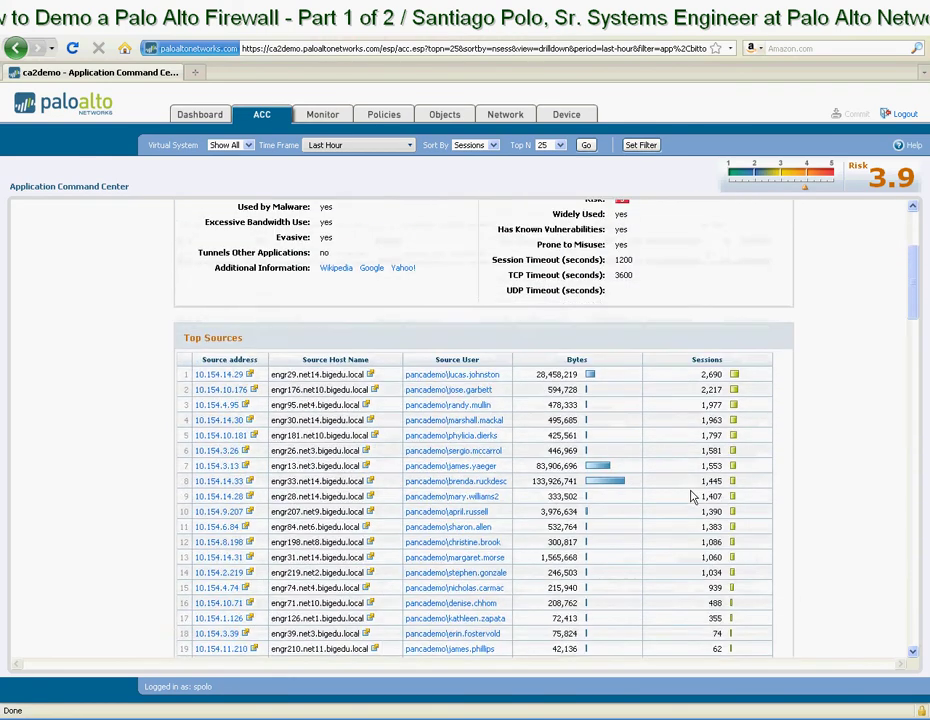
scroll(690, 497, up, 1)
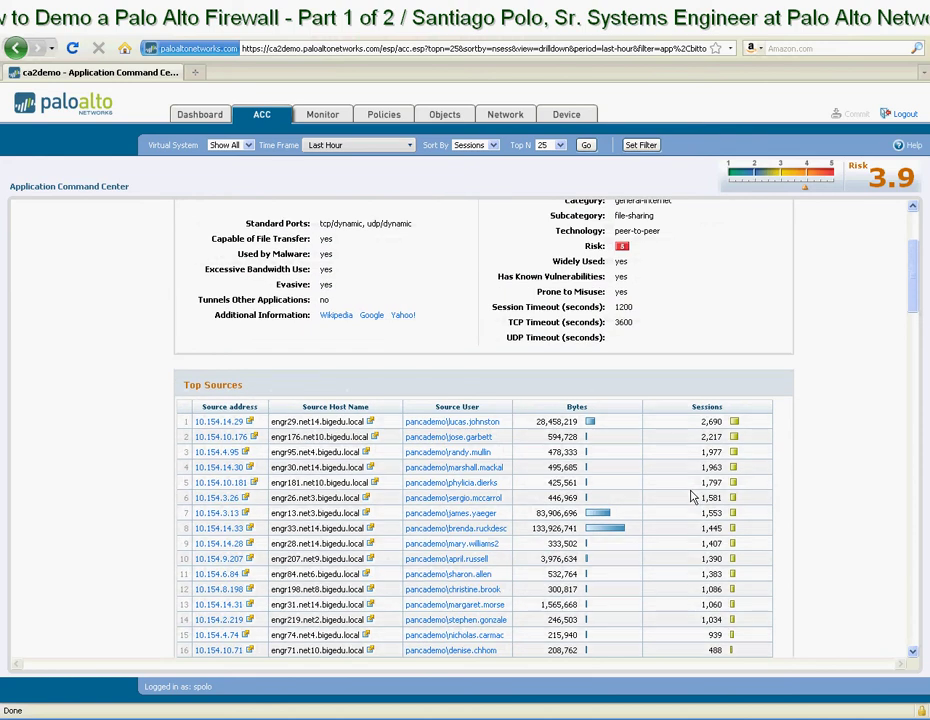
click(455, 421)
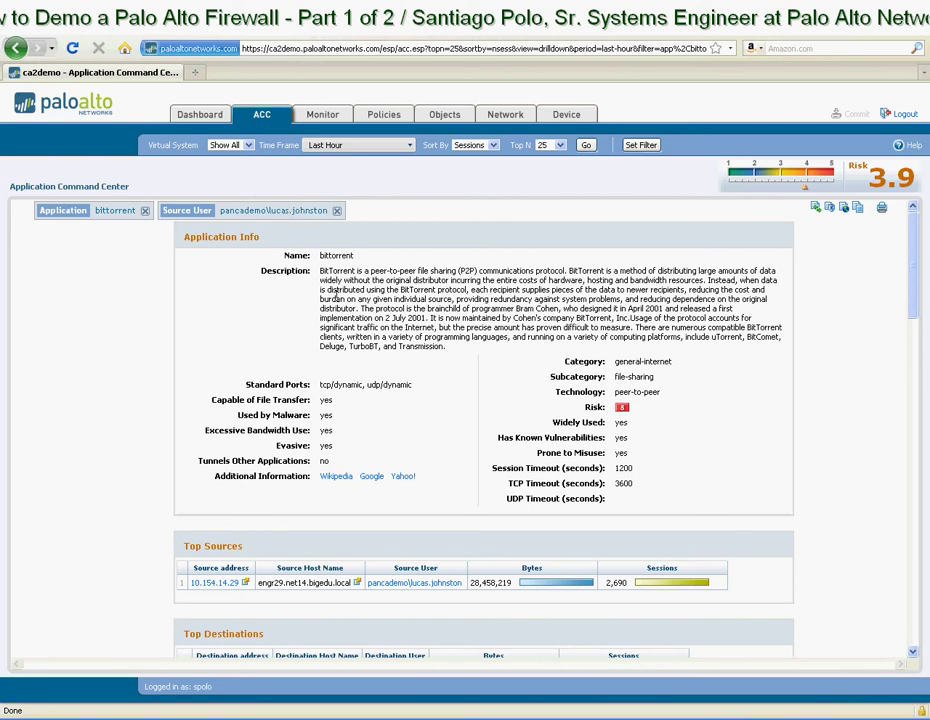
Examine the selected user's bittorrent activity by Top Sources, Top Destinations, and top source and destination countries.
scroll(369, 327, down, 2)
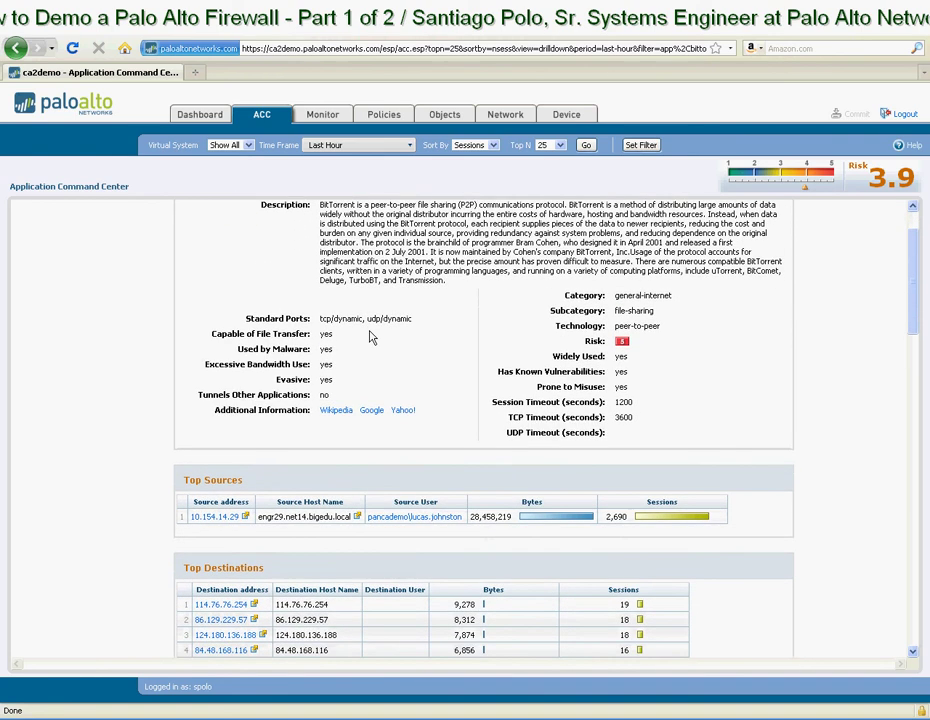
scroll(349, 349, down, 4)
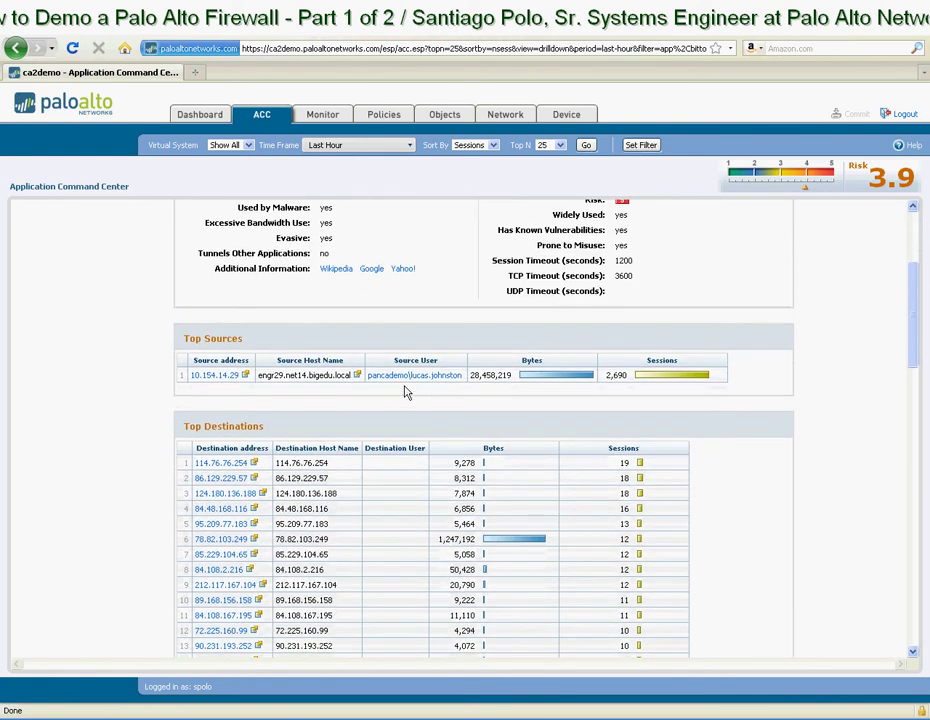
scroll(400, 365, down, 2)
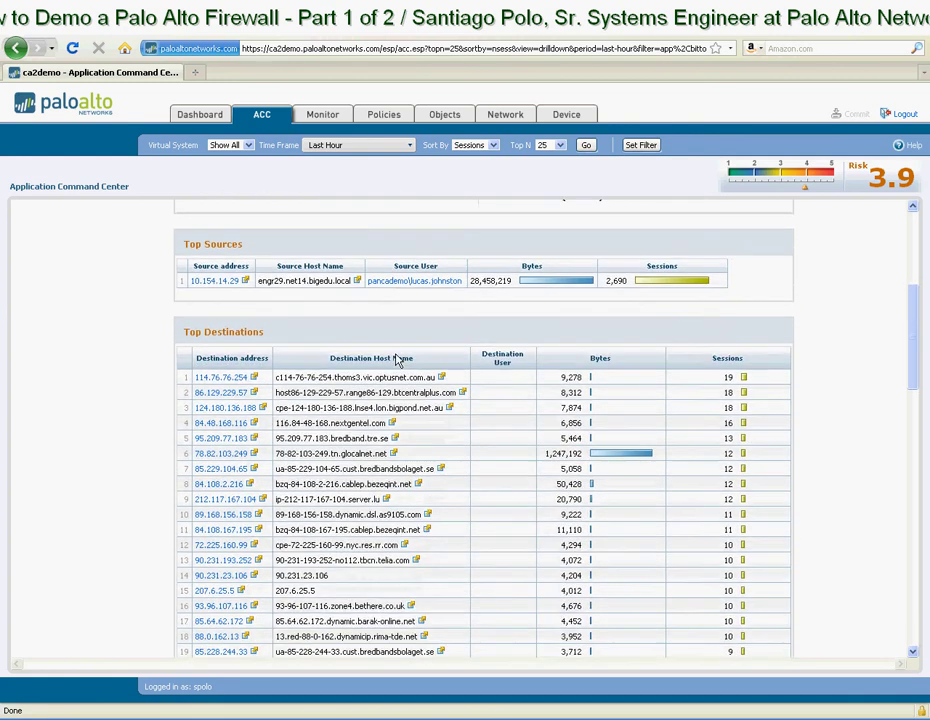
scroll(388, 378, down, 8)
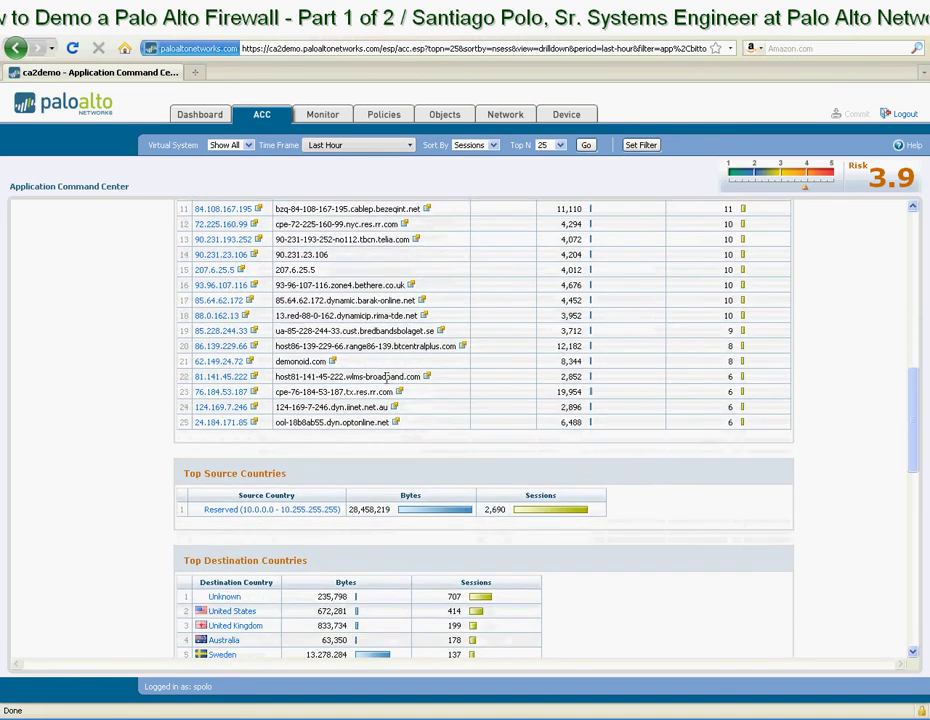
scroll(388, 385, down, 3)
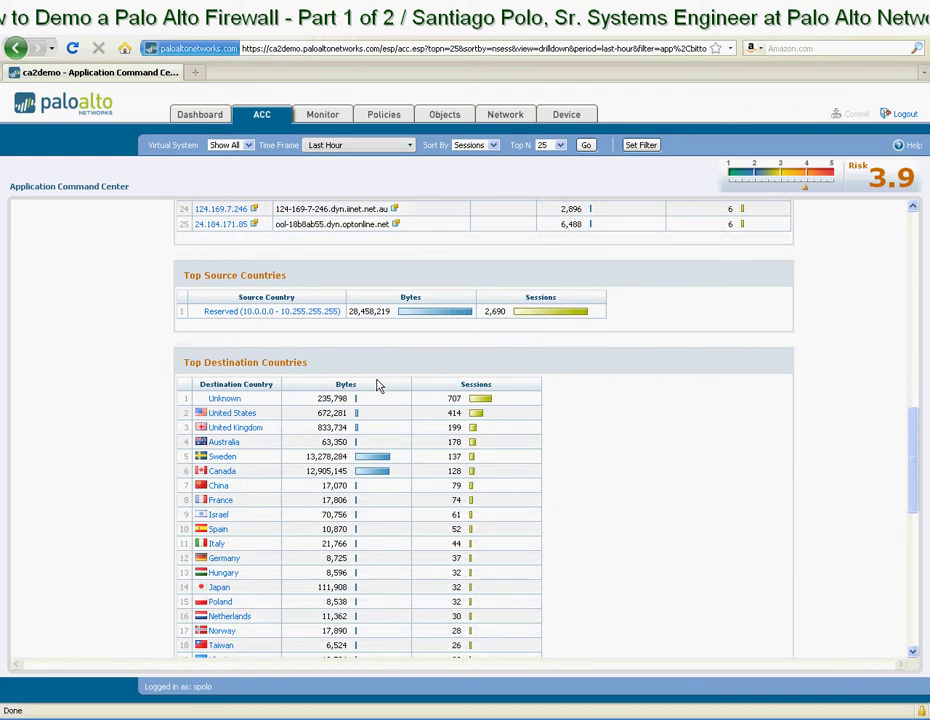
scroll(380, 386, down, 1)
scroll(312, 428, down, 5)
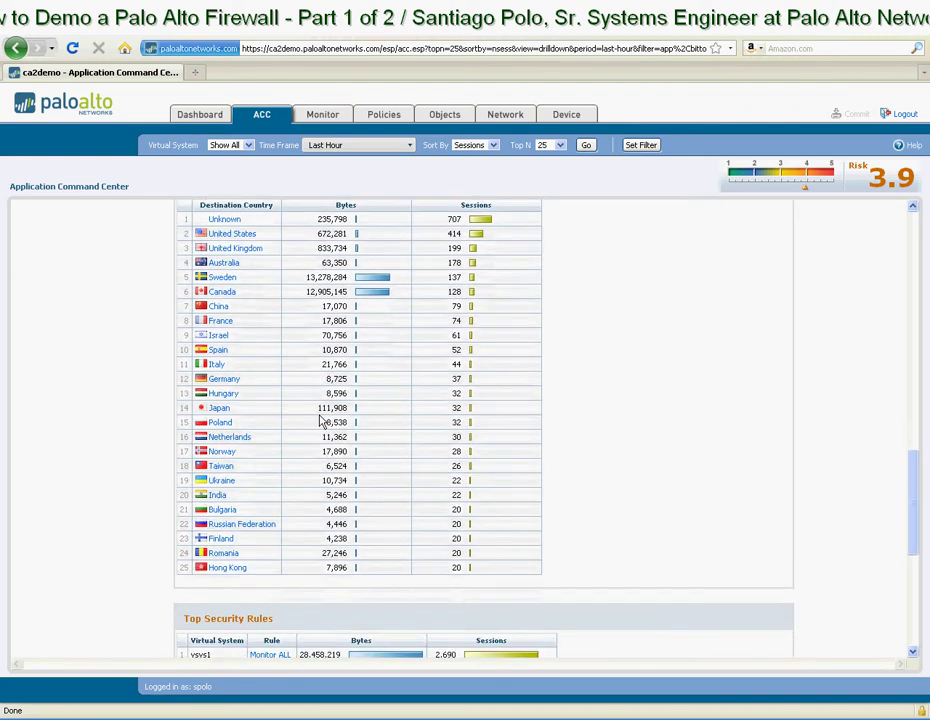
Remove the bittorrent application filter and examine the source user's applications, destinations, security rules, zones and URL filtering categories.
scroll(320, 420, up, 20)
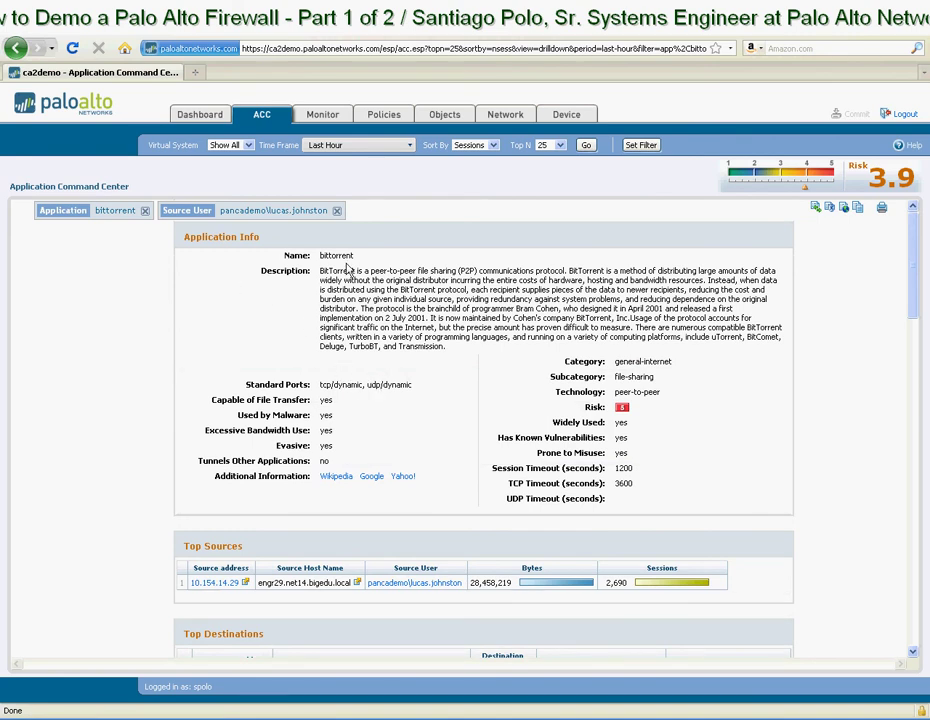
click(145, 214)
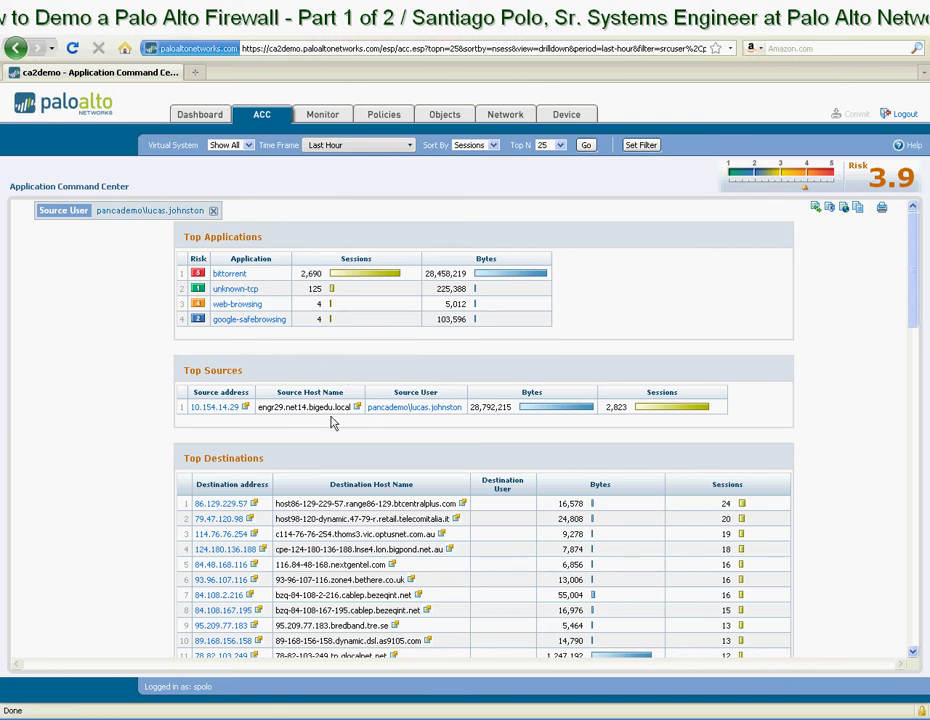
scroll(390, 455, down, 2)
scroll(390, 465, down, 15)
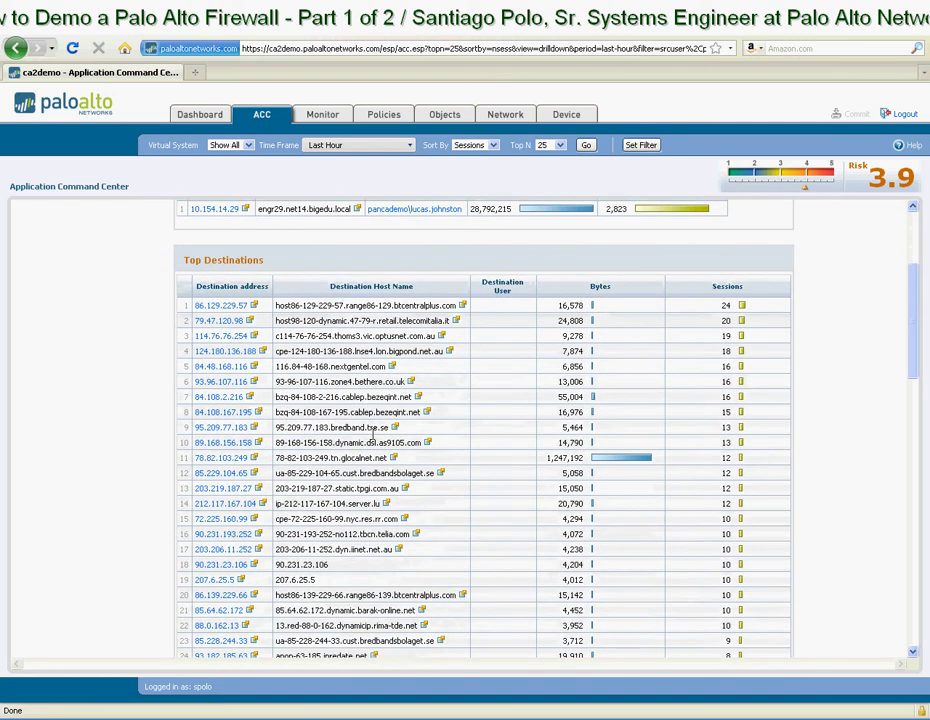
scroll(365, 410, down, 10)
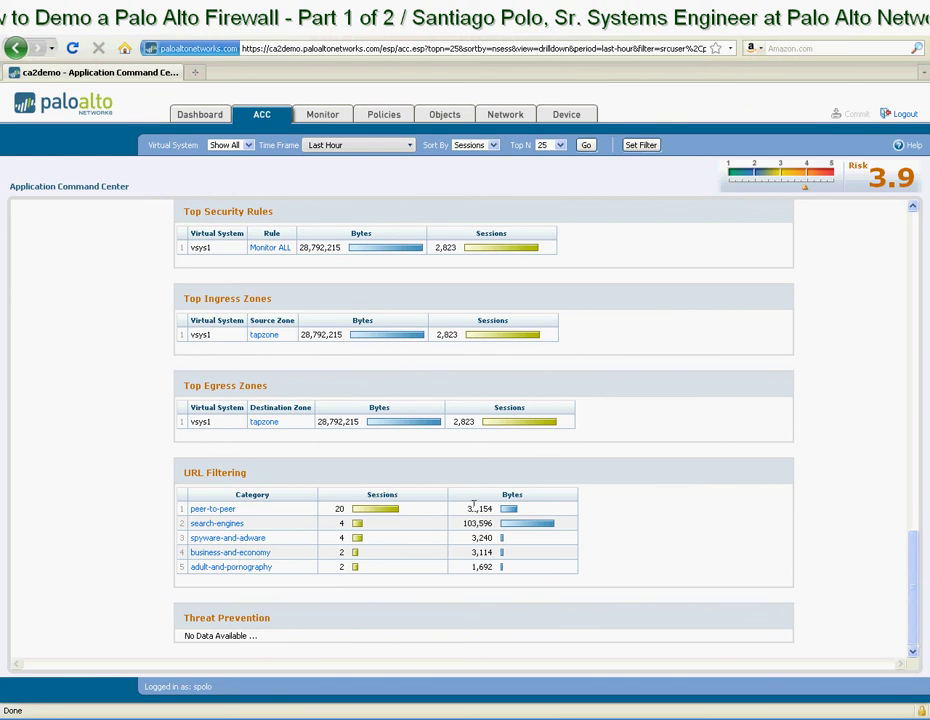
View the Traffic Log filtered to the source user's last-hour traffic and return to the Application Command Center.
scroll(600, 511, up, 8)
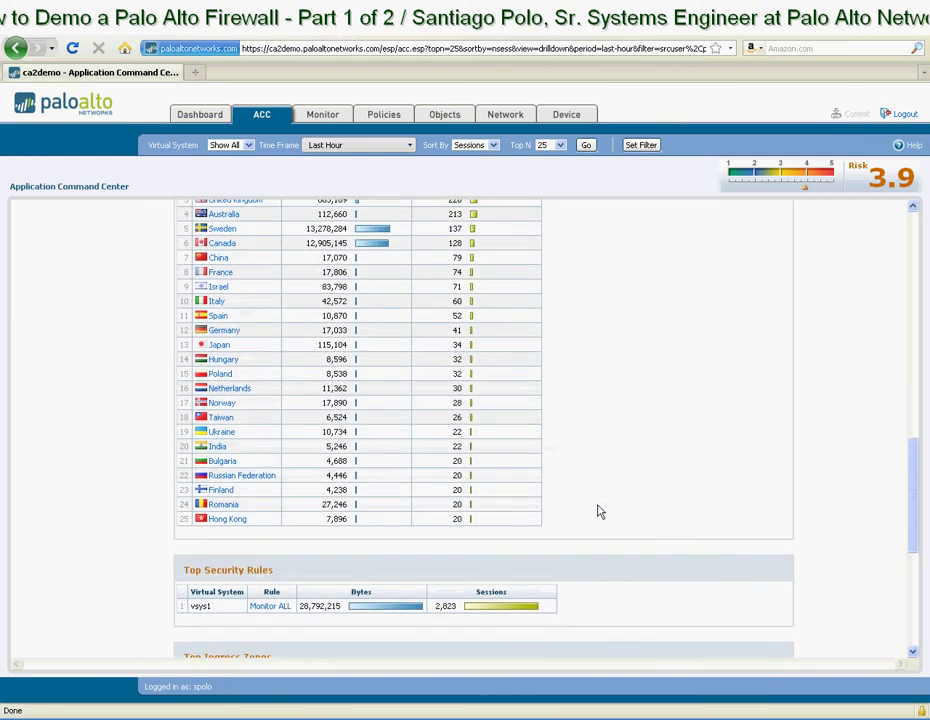
scroll(598, 511, up, 15)
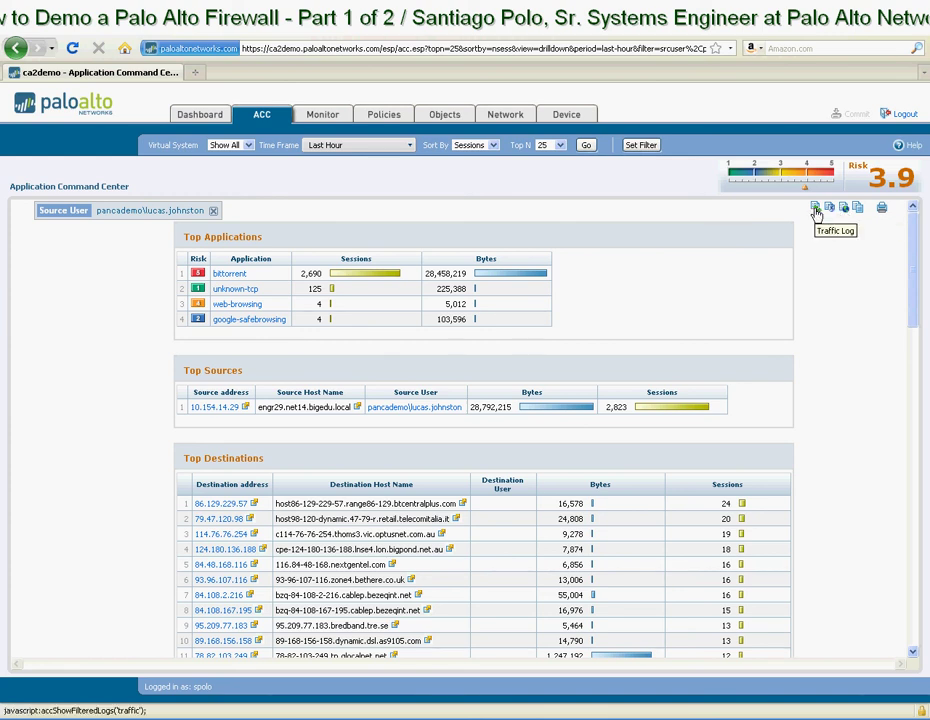
click(816, 214)
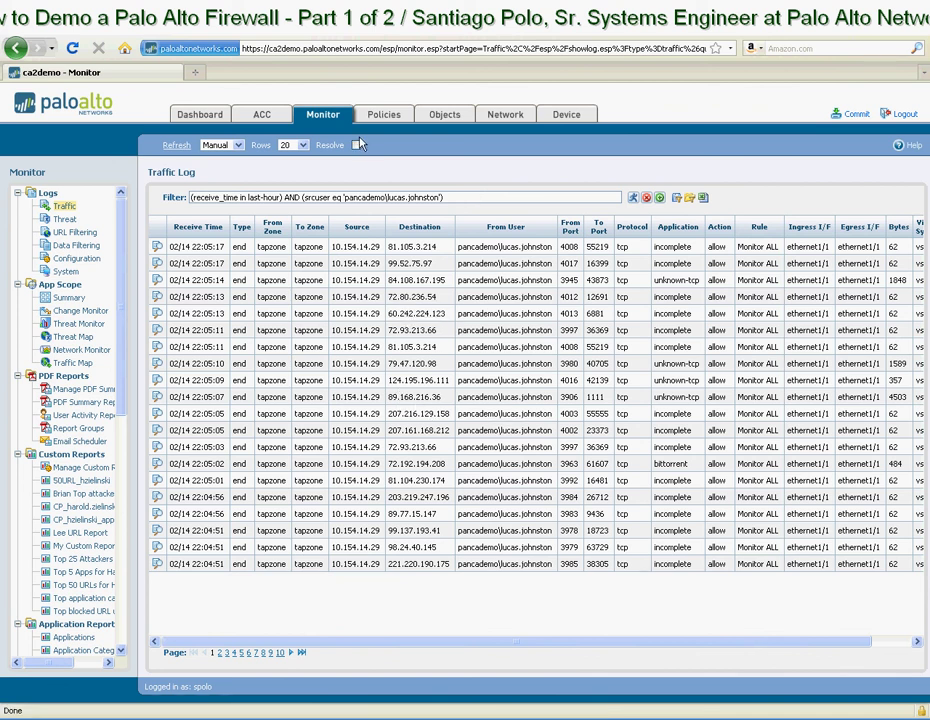
click(262, 115)
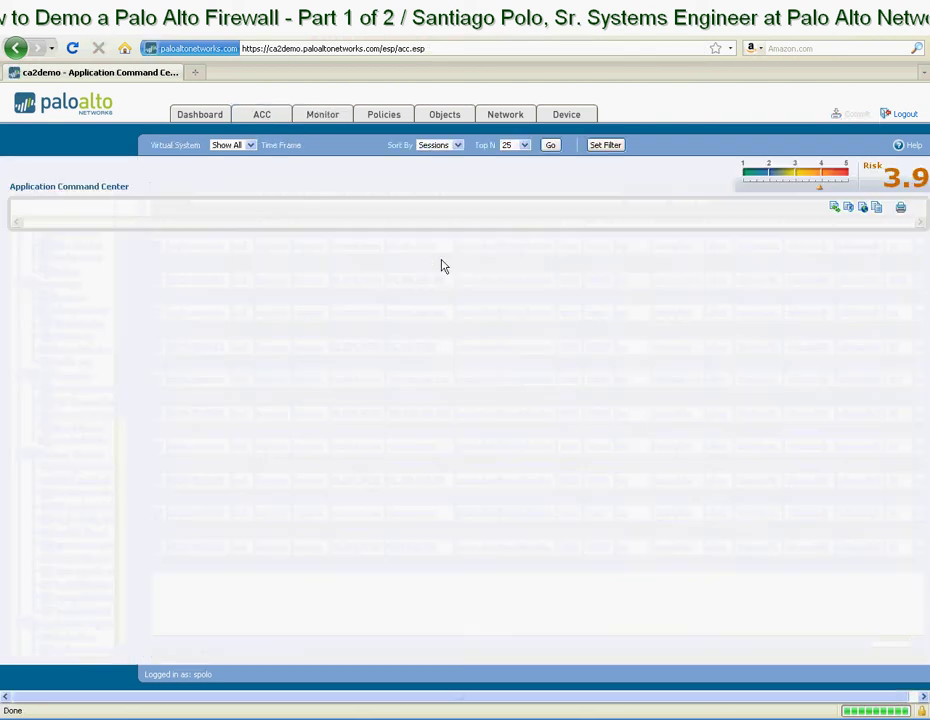